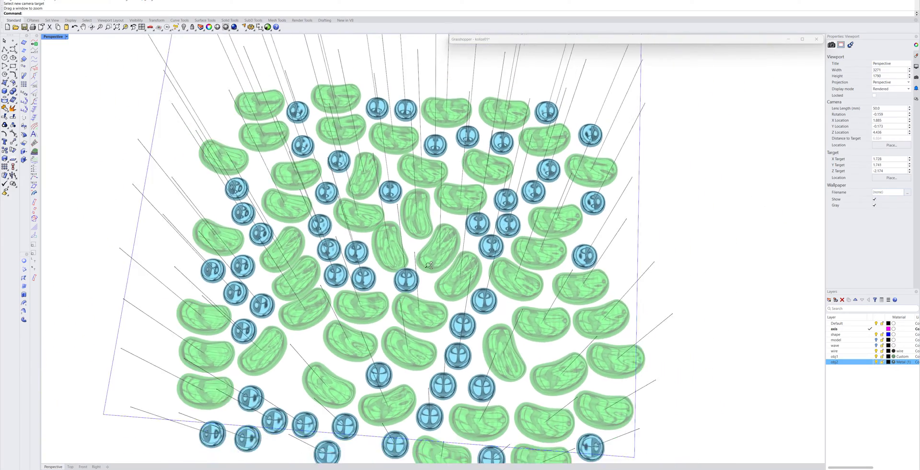
# Switch the Perspective viewport with the hanging glass model to Shaded display.
pyautogui.keyDown('shift'); pyautogui.moveTo(462, 278); pyautogui.dragTo(476, 249, button='right'); pyautogui.keyUp('shift')
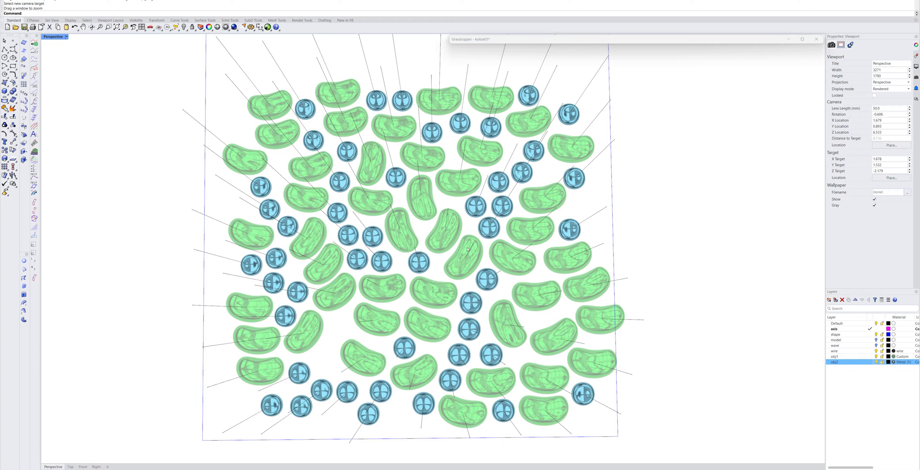
pyautogui.moveTo(463, 246)
pyautogui.mouseDown(button='right')
pyautogui.moveTo(463, 232)
pyautogui.moveTo(457, 245)
pyautogui.moveTo(429, 222)
pyautogui.moveTo(437, 226)
pyautogui.mouseUp(button='right')
pyautogui.hotkey('ctrl', 'alt', 's')
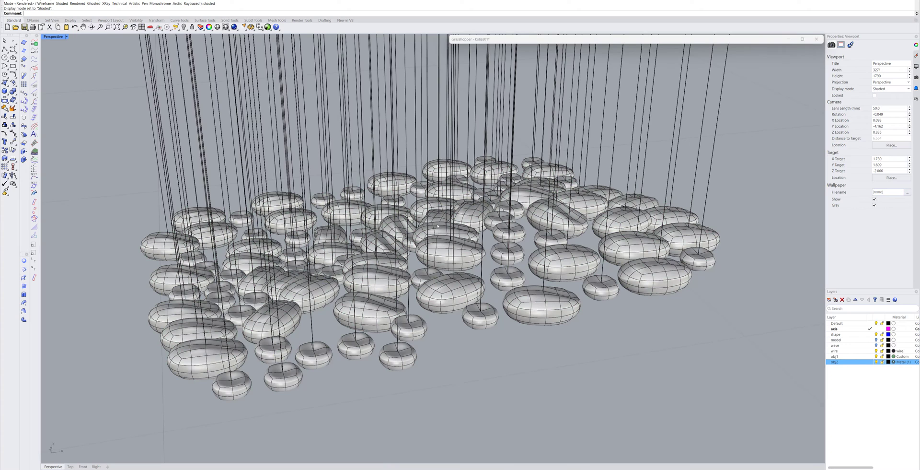
# Turn off the obj2, obj1, wire and shape layers to clear the viewport.
pyautogui.click(876, 362)
pyautogui.click(876, 356)
pyautogui.click(876, 351)
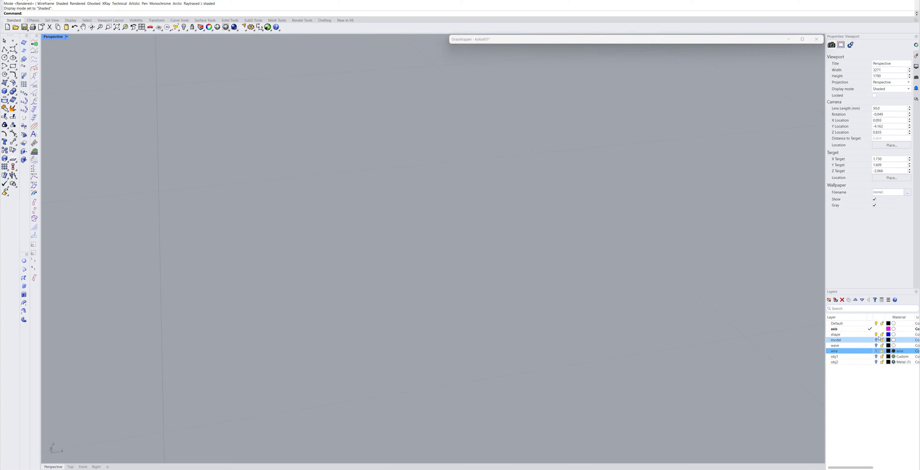
pyautogui.click(877, 334)
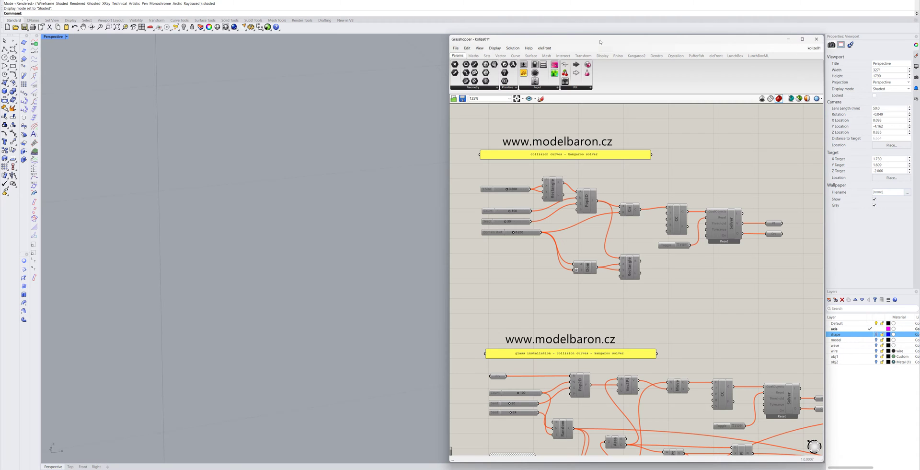
# Enable all components of the "collision curves - kangaroo solver" definition in Grasshopper.
pyautogui.moveTo(475, 169); pyautogui.dragTo(810, 290)
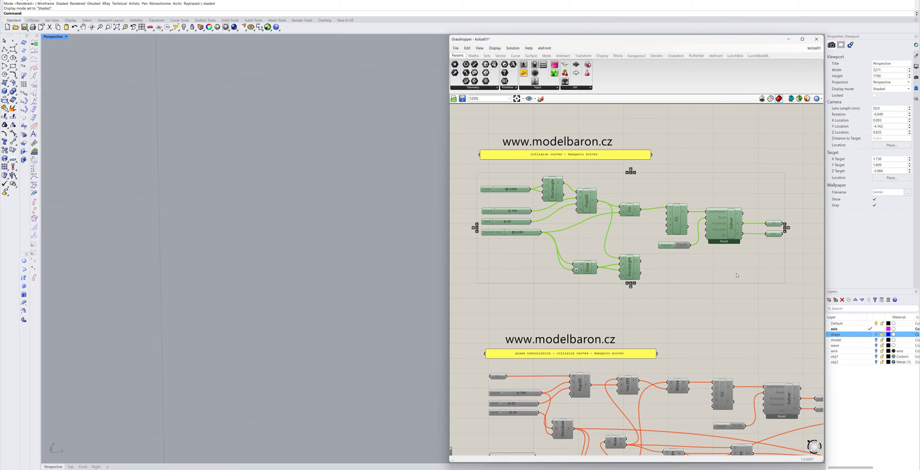
pyautogui.rightClick(642, 190)
pyautogui.click(670, 206)
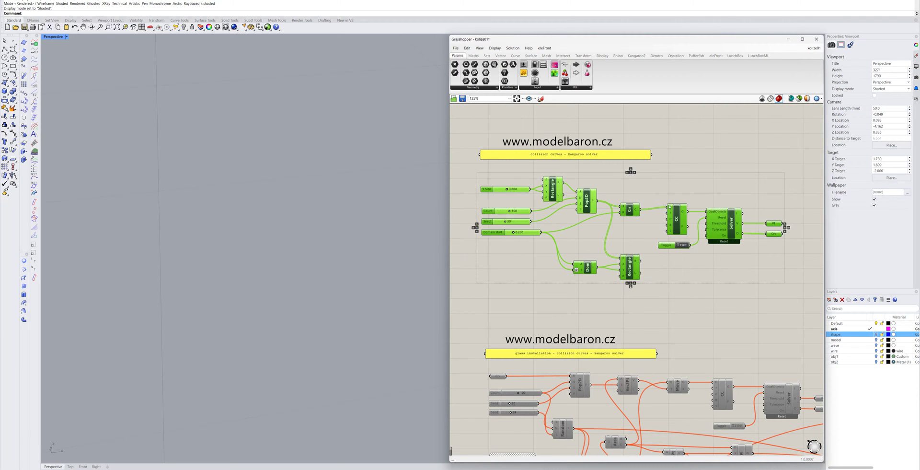
# Zoom to the rectangle and its populated points with a new camera target and examine them.
pyautogui.scroll(-10, 309, 281)
pyautogui.moveTo(263, 275); pyautogui.dragTo(307, 225, button='right')
pyautogui.keyDown('ctrl'); pyautogui.moveTo(327, 192); pyautogui.dragTo(326, 173, button='right'); pyautogui.keyUp('ctrl')
pyautogui.scroll(3, 326, 173)
pyautogui.write('ZT')
pyautogui.press('Return')
pyautogui.moveTo(295, 256); pyautogui.dragTo(377, 305)
pyautogui.scroll(-6, 301, 235)
pyautogui.keyDown('shift'); pyautogui.moveTo(349, 225); pyautogui.dragTo(318, 233, button='right'); pyautogui.keyUp('shift')
pyautogui.click(591, 178)
pyautogui.moveTo(349, 197)
pyautogui.mouseDown(button='right')
pyautogui.moveTo(335, 204)
pyautogui.moveTo(345, 207)
pyautogui.mouseUp(button='right')
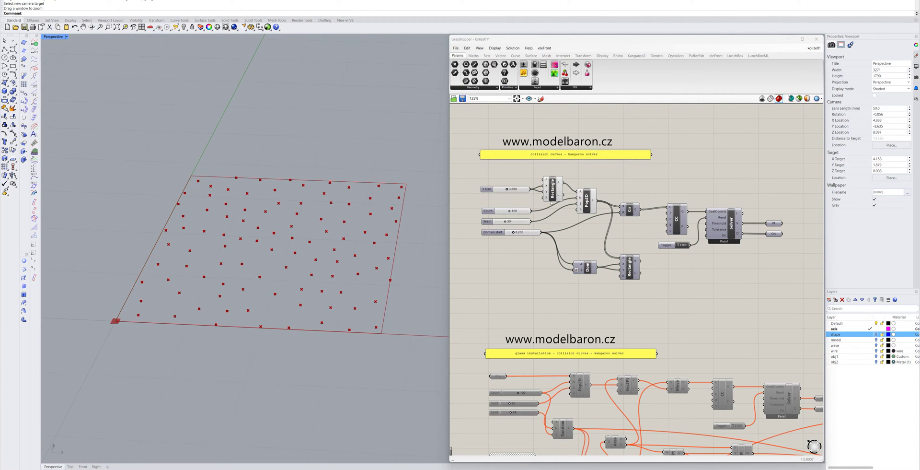
# Set the Seed of the Pop2D component to 37 and highlight its points in the viewport.
pyautogui.click(591, 202)
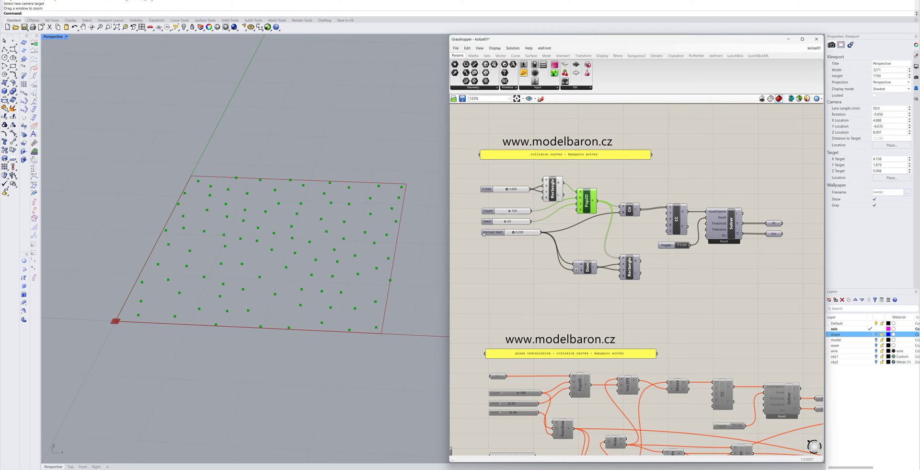
pyautogui.click(524, 213)
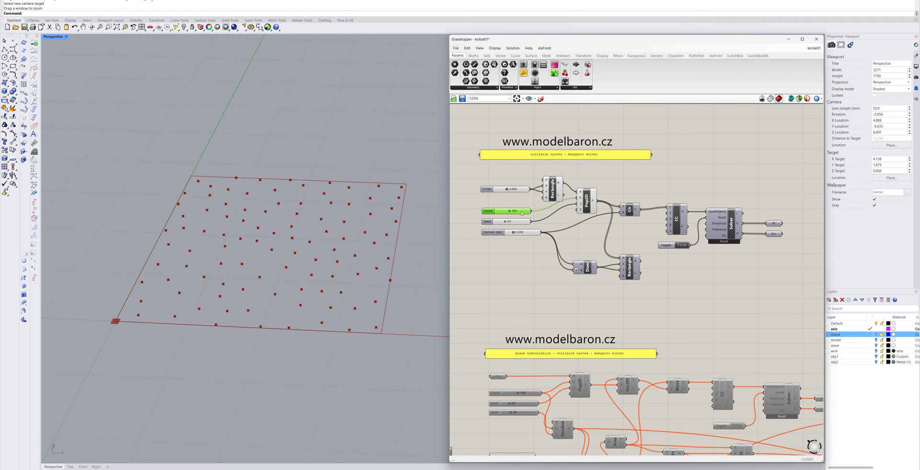
pyautogui.click(506, 222)
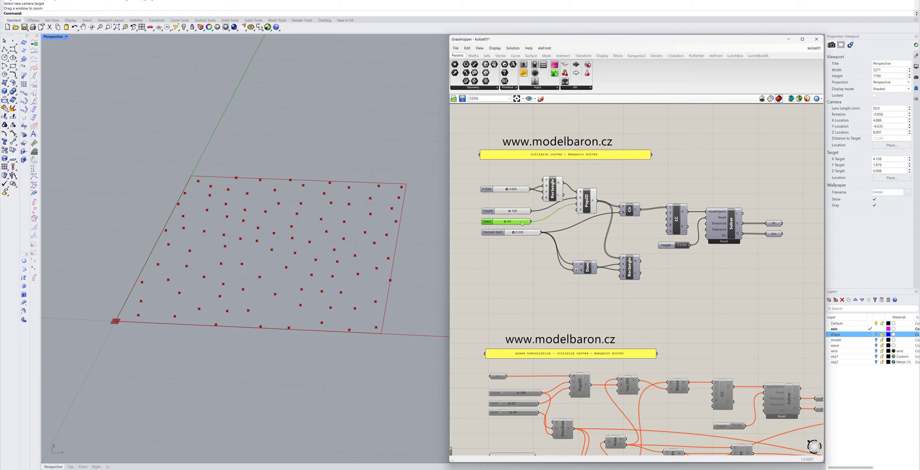
pyautogui.scroll(1, 506, 221)
pyautogui.moveTo(506, 221); pyautogui.dragTo(509, 222)
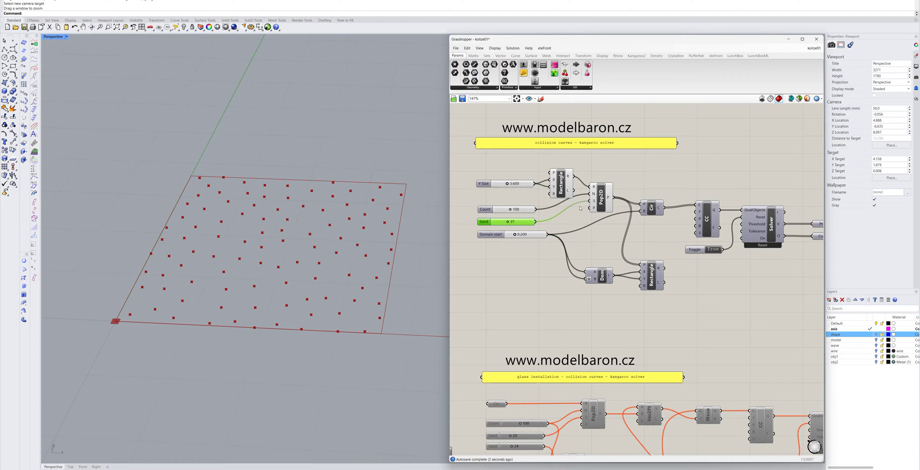
pyautogui.click(602, 196)
pyautogui.moveTo(280, 224); pyautogui.dragTo(283, 222, button='right')
pyautogui.scroll(2, 290, 267)
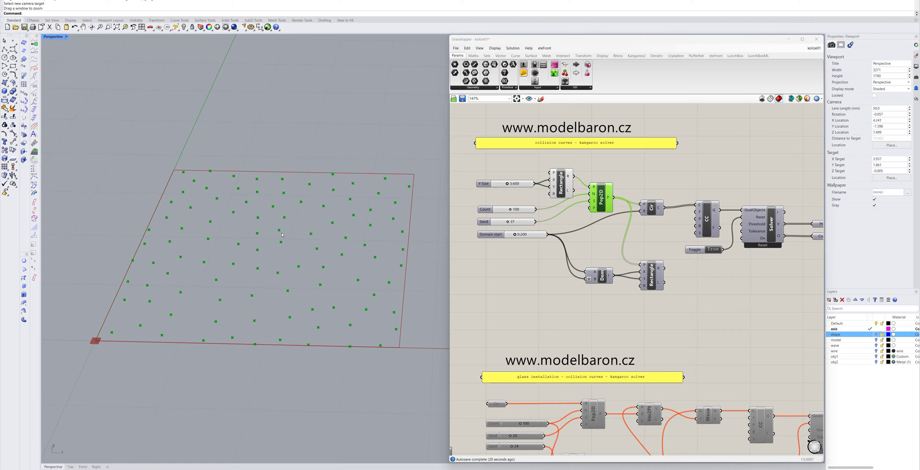
pyautogui.keyDown('ctrl'); pyautogui.moveTo(286, 231); pyautogui.dragTo(305, 232, button='right'); pyautogui.keyUp('ctrl')
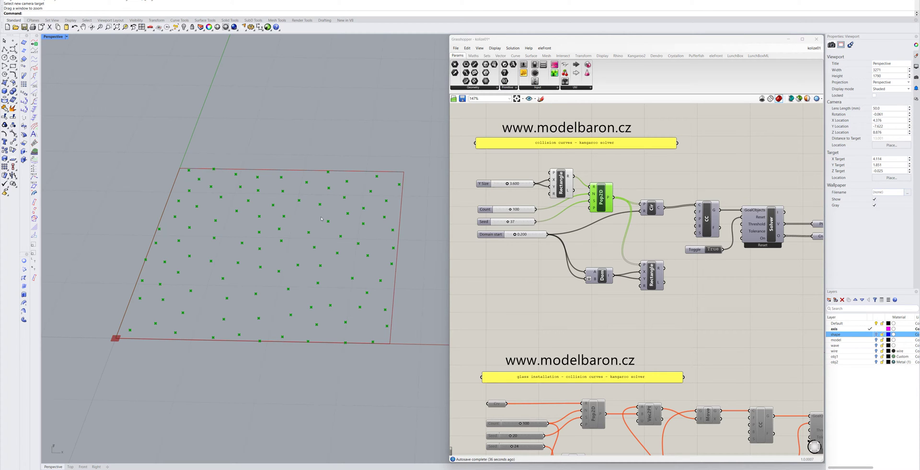
# Turn on the preview of the Cir component and examine the overlapping circles around the points.
pyautogui.rightClick(651, 207)
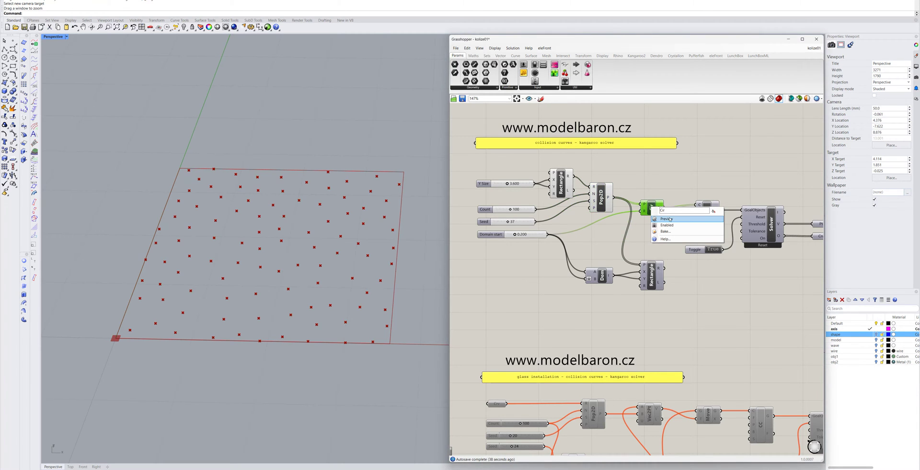
pyautogui.click(667, 218)
pyautogui.moveTo(292, 206); pyautogui.dragTo(297, 222, button='right')
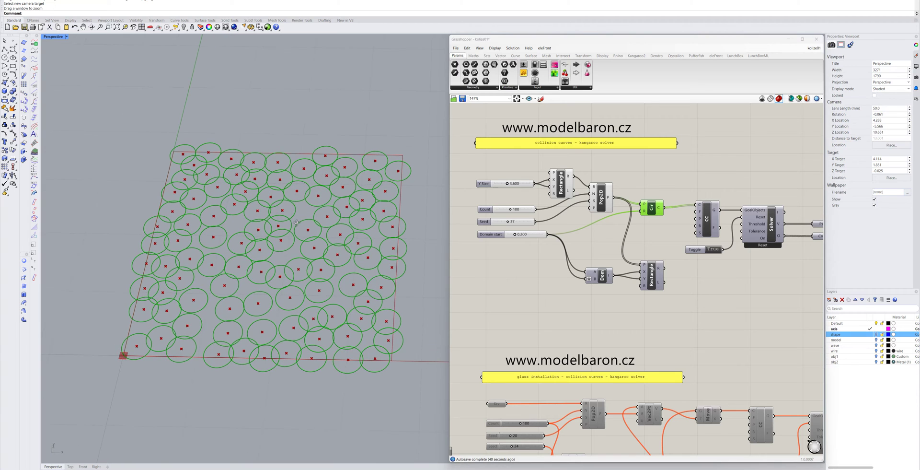
pyautogui.scroll(5, 268, 270)
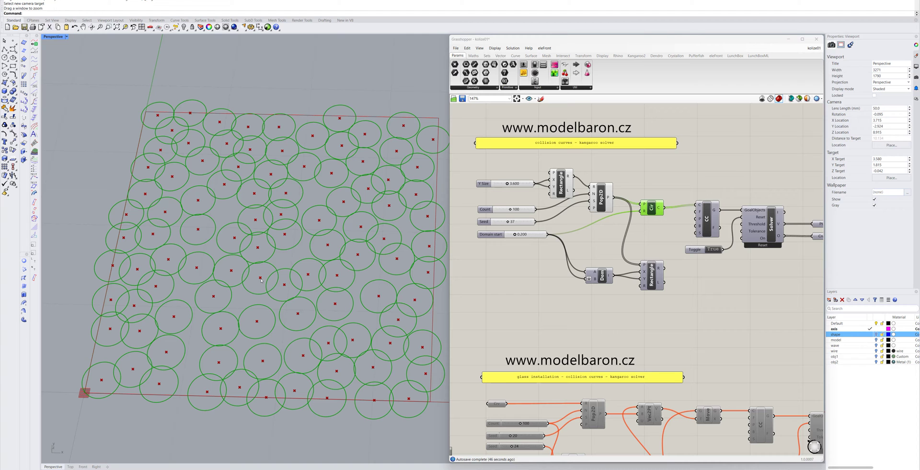
pyautogui.scroll(2, 249, 273)
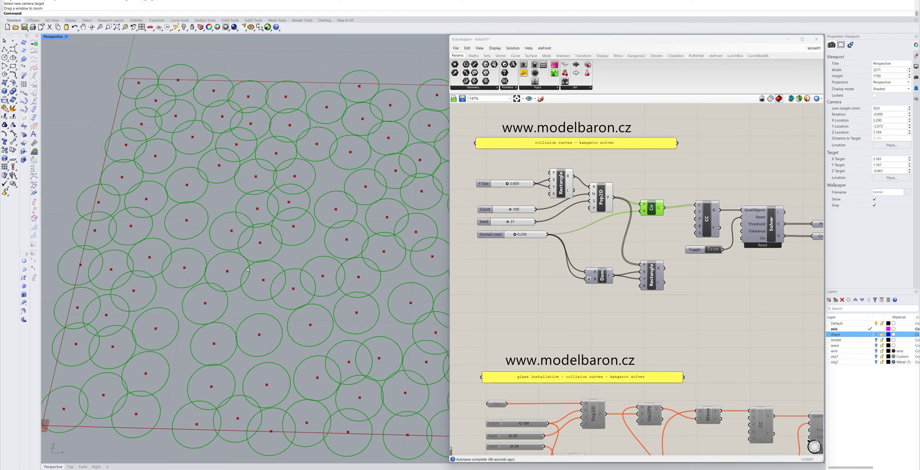
pyautogui.scroll(-2, 248, 269)
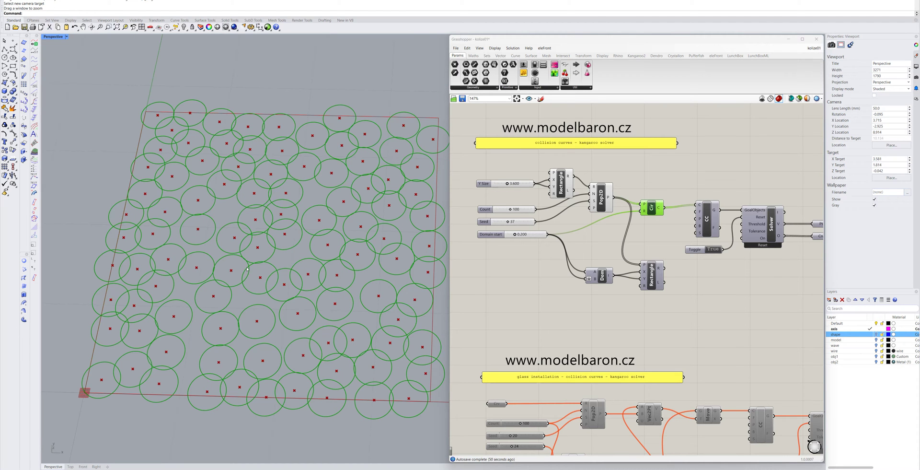
pyautogui.scroll(-2, 238, 248)
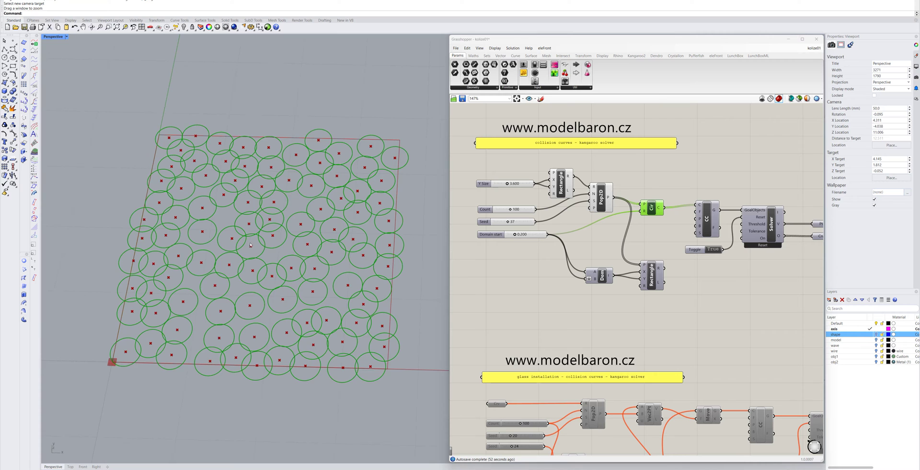
pyautogui.scroll(1, 318, 263)
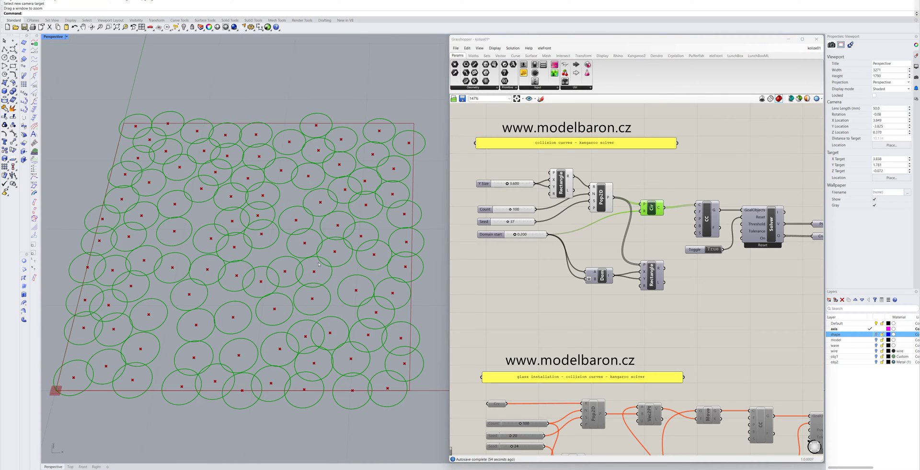
pyautogui.moveTo(317, 262); pyautogui.dragTo(310, 252, button='right')
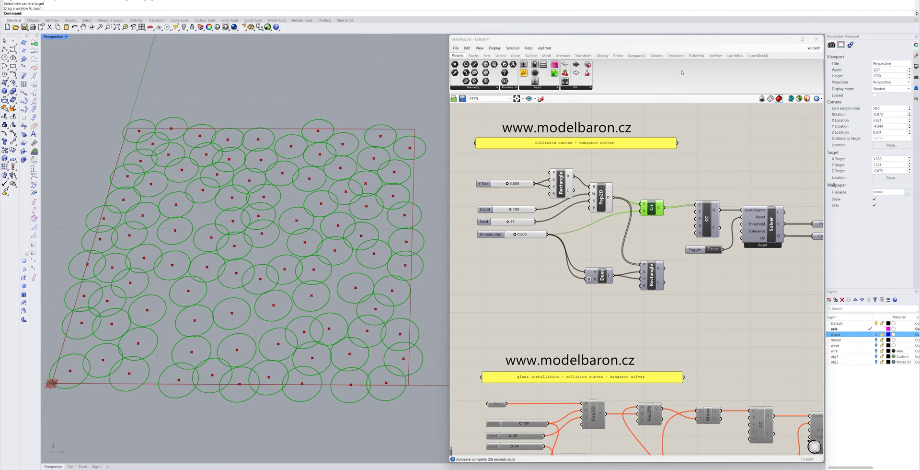
# Locate the CurveCollide goal among the Kangaroo2 components and select its CC instance in the definition.
pyautogui.click(637, 57)
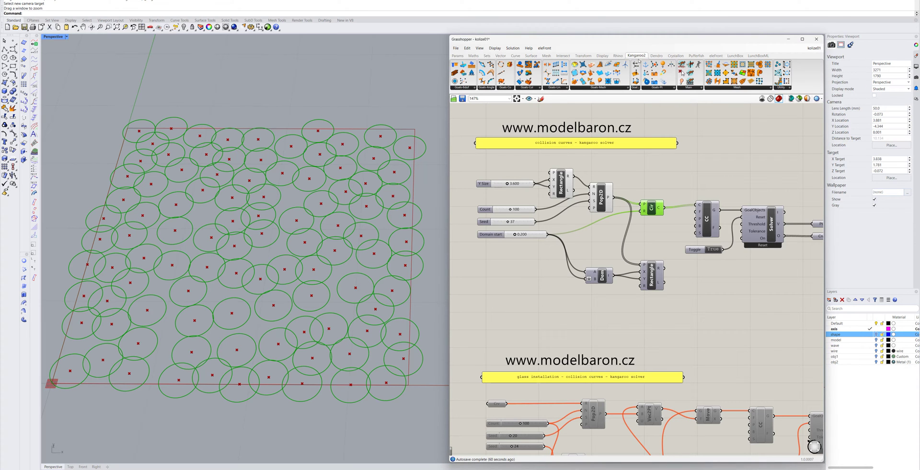
pyautogui.click(532, 88)
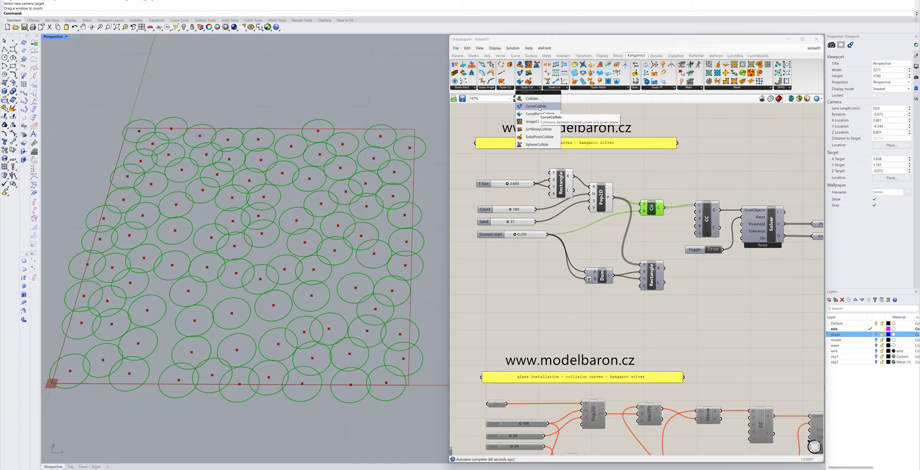
pyautogui.click(681, 182)
pyautogui.click(707, 219)
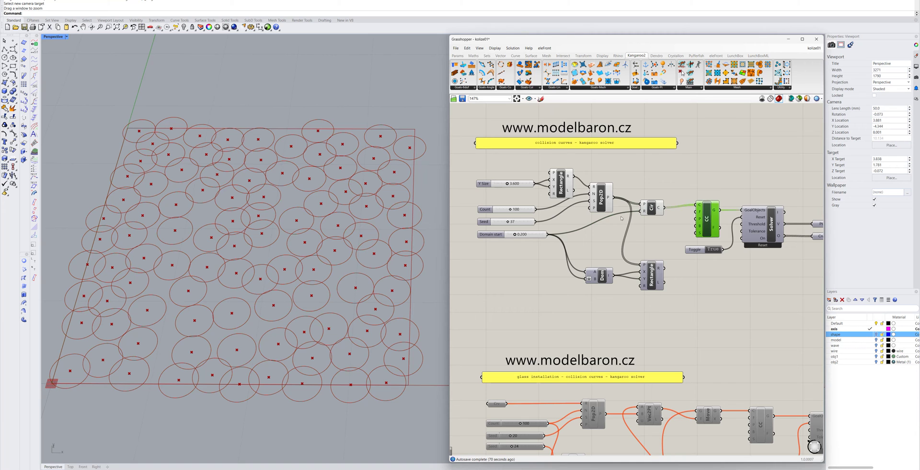
# Examine the overlapping circles from the Cir component that feed the CurveCollide component.
pyautogui.scroll(-3, 561, 216)
pyautogui.scroll(3, 616, 221)
pyautogui.click(697, 182)
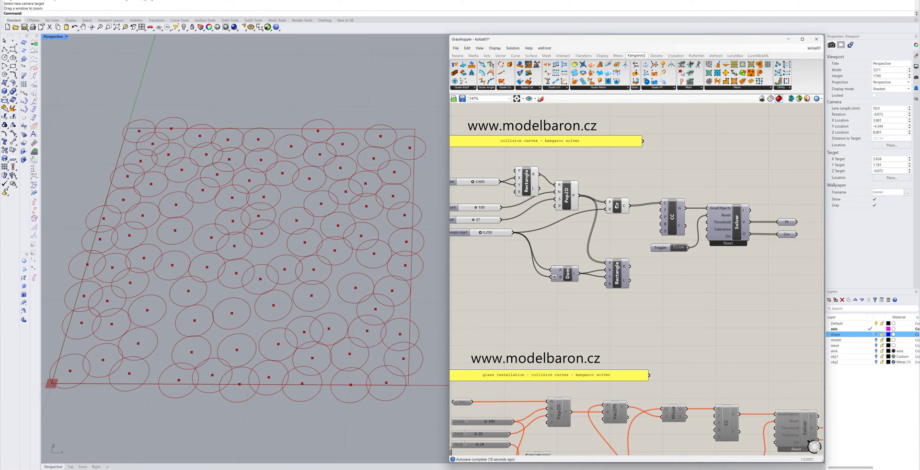
pyautogui.click(618, 205)
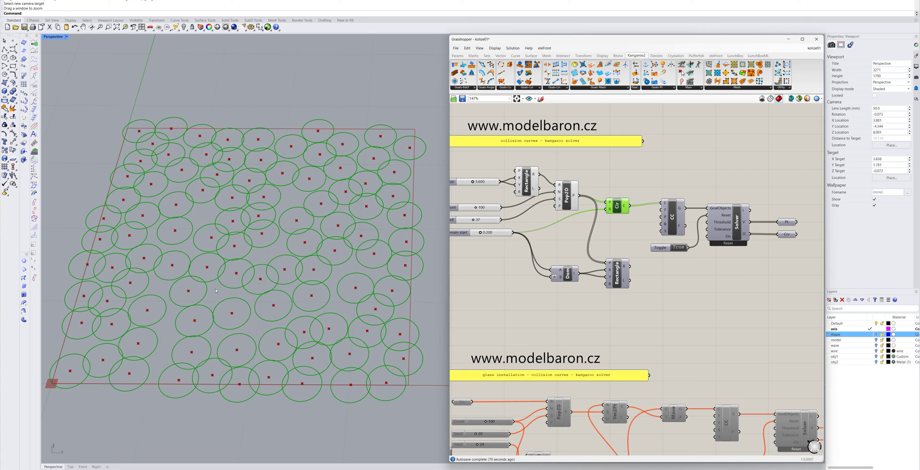
pyautogui.moveTo(288, 272)
pyautogui.mouseDown(button='right')
pyautogui.moveTo(287, 228)
pyautogui.moveTo(288, 276)
pyautogui.mouseUp(button='right')
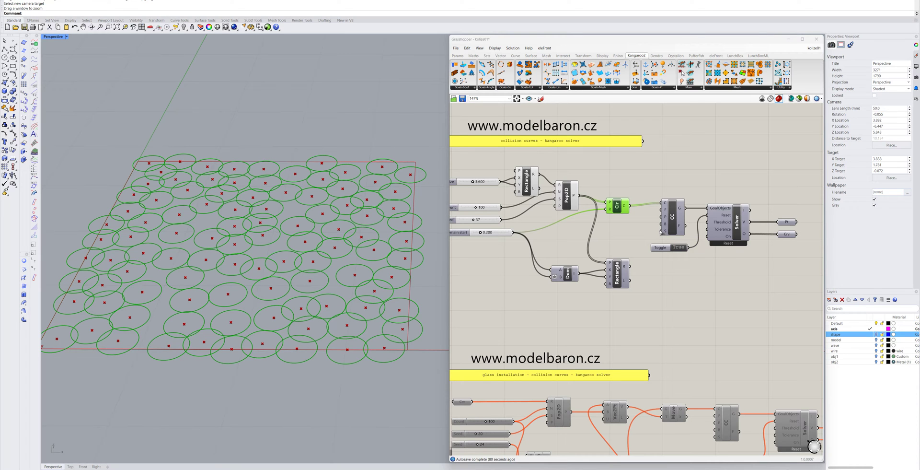
pyautogui.moveTo(673, 219); pyautogui.dragTo(670, 217)
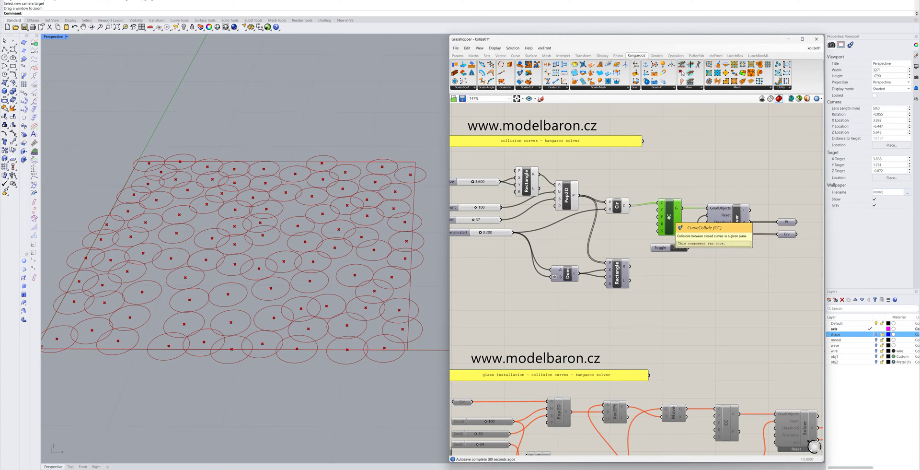
pyautogui.scroll(-2, 271, 210)
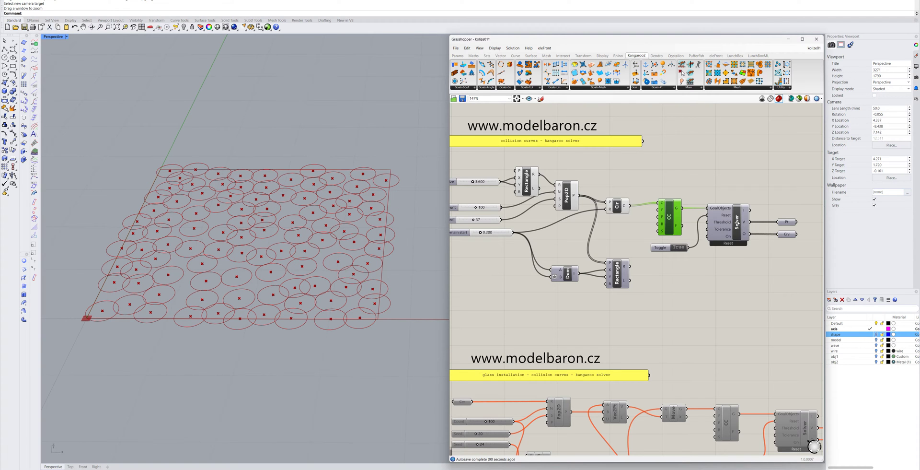
# Locate the Solver among the main Kangaroo2 components and select its instance in the definition.
pyautogui.click(694, 88)
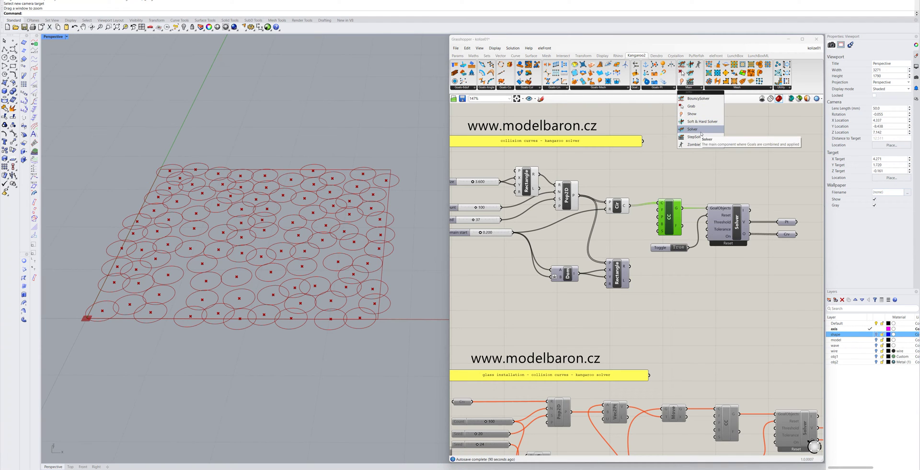
pyautogui.click(737, 224)
pyautogui.scroll(-3, 324, 206)
pyautogui.scroll(3, 306, 217)
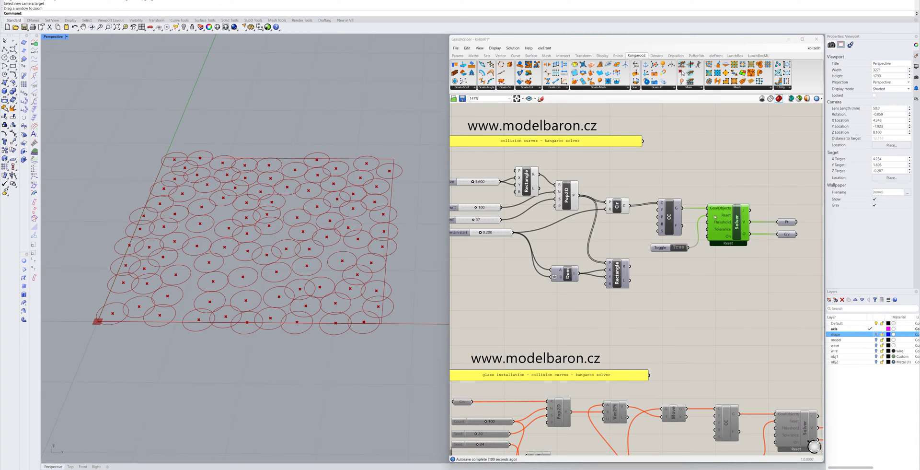
pyautogui.moveTo(662, 249); pyautogui.dragTo(657, 249)
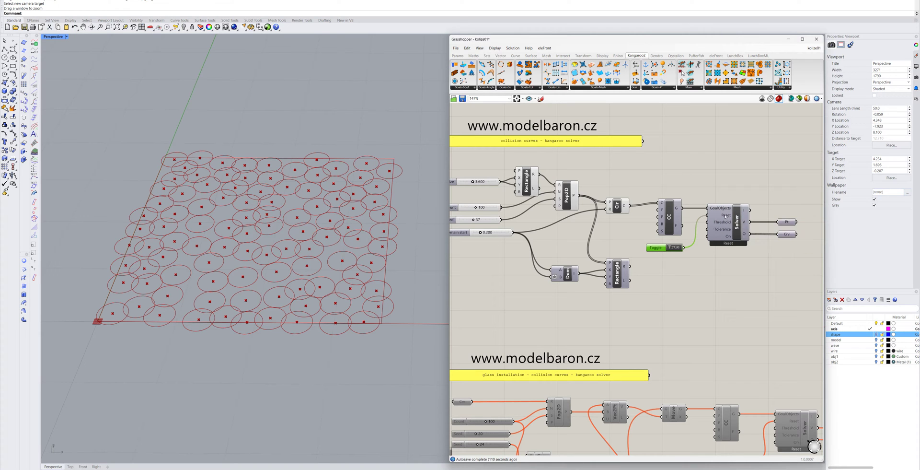
pyautogui.moveTo(657, 249); pyautogui.dragTo(660, 249)
pyautogui.moveTo(659, 250); pyautogui.dragTo(662, 250)
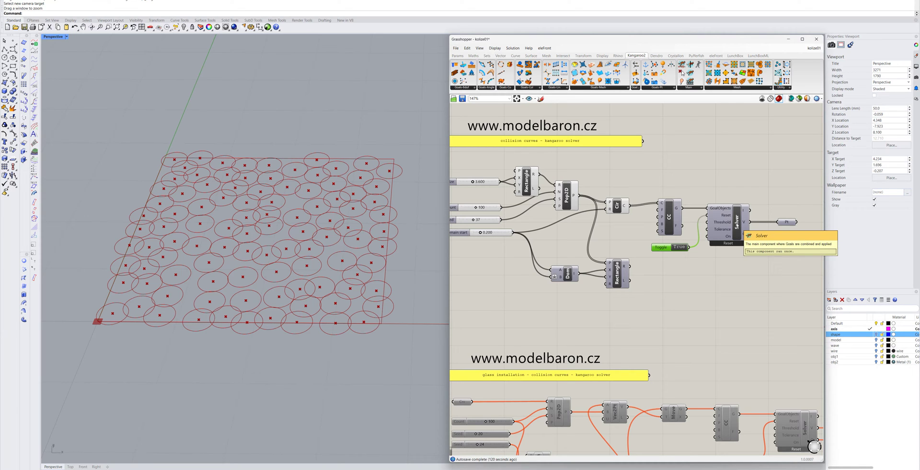
# Turn on the preview of the Solver component and set its reset toggle to False to run the circle collision.
pyautogui.click(737, 223)
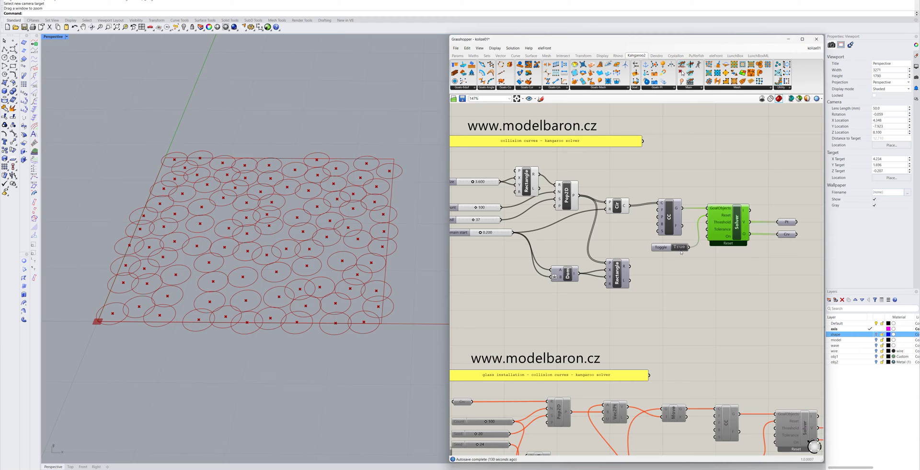
pyautogui.rightClick(737, 220)
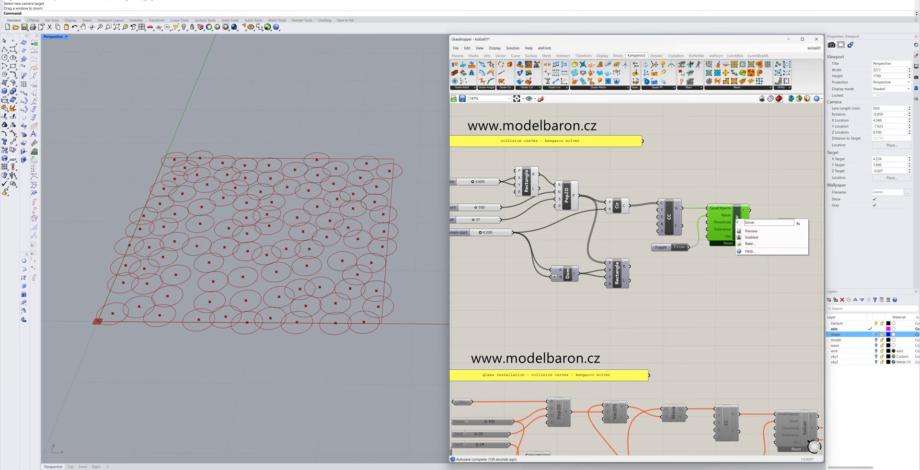
pyautogui.click(755, 232)
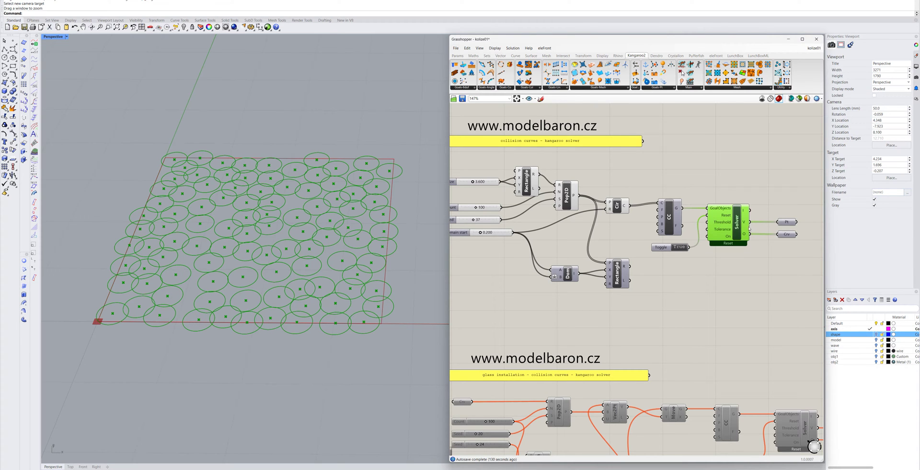
pyautogui.click(665, 248)
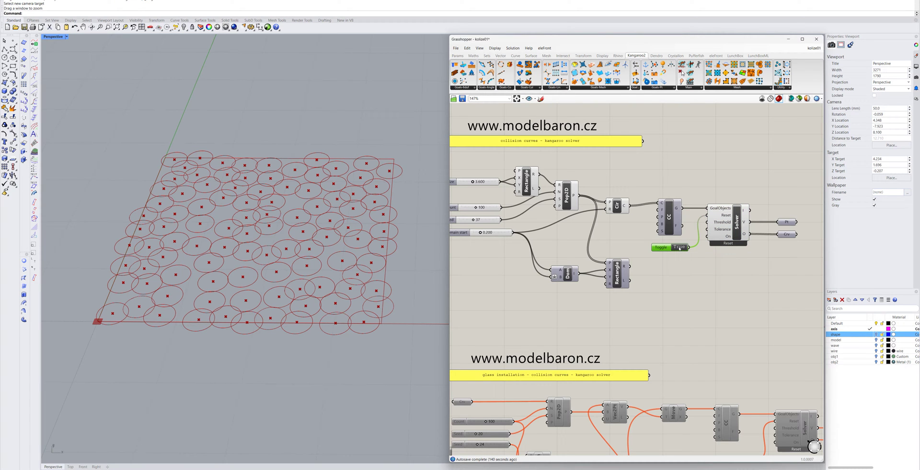
pyautogui.click(680, 249)
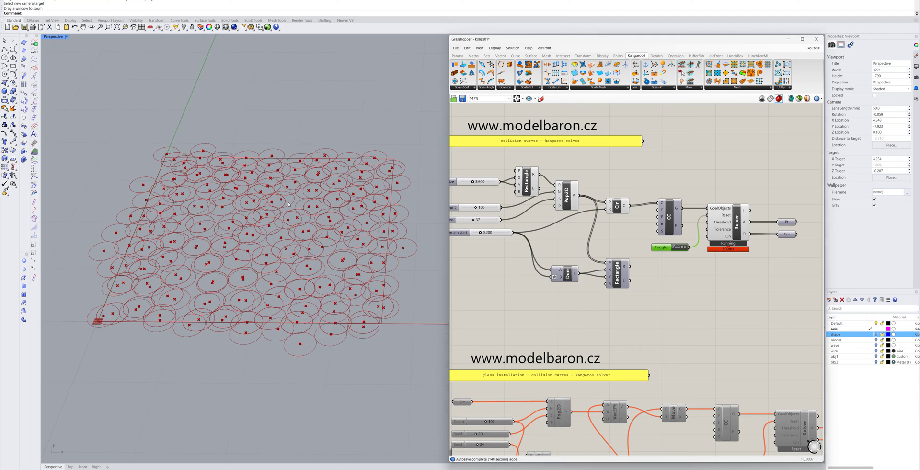
# Compare the solved circles with the original overlapping ones and turn off the preview of the Cir component.
pyautogui.scroll(3, 208, 255)
pyautogui.scroll(3, 208, 255)
pyautogui.moveTo(295, 208); pyautogui.dragTo(296, 210, button='right')
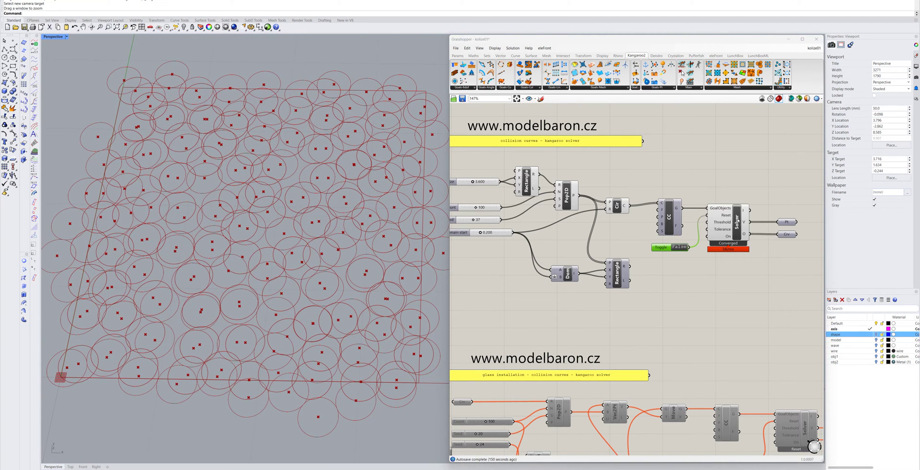
pyautogui.scroll(5, 240, 212)
pyautogui.moveTo(239, 211); pyautogui.dragTo(242, 206, button='right')
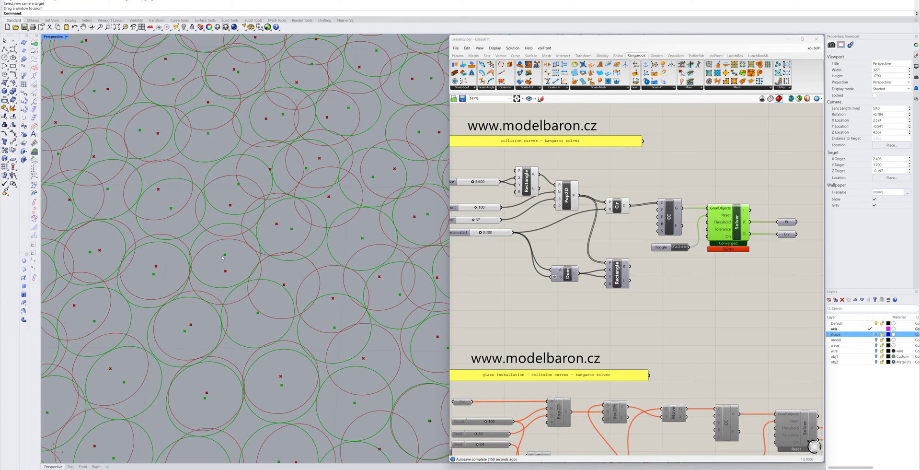
pyautogui.click(615, 210)
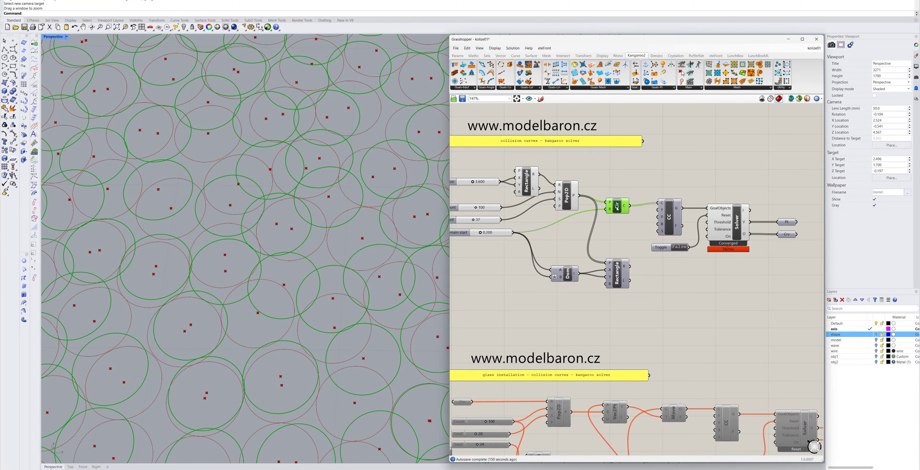
pyautogui.rightClick(617, 208)
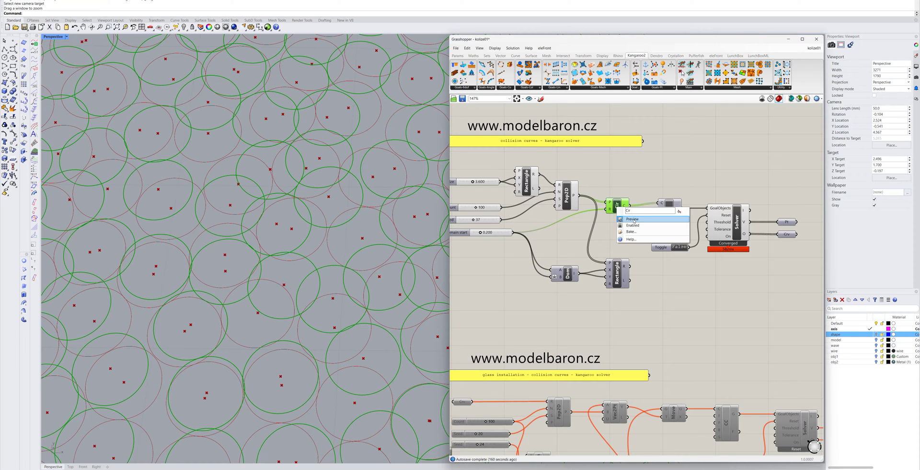
pyautogui.click(633, 219)
pyautogui.scroll(-5, 261, 224)
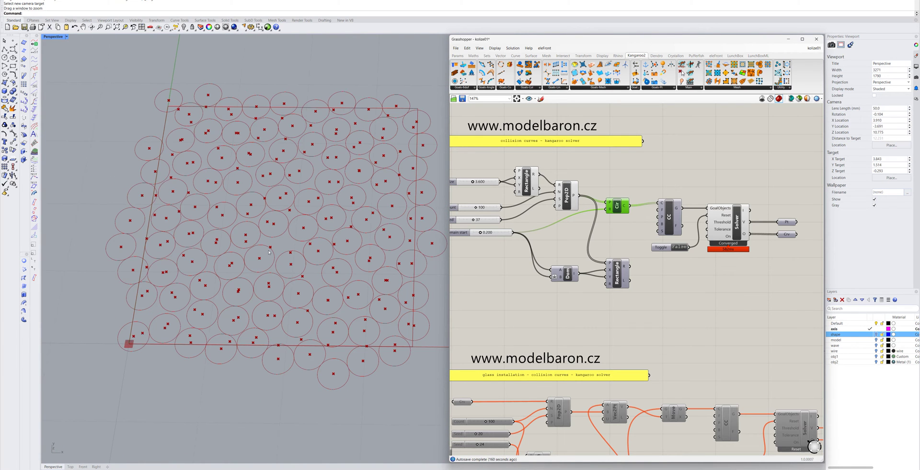
# Highlight the Solver's output circles and rerun the collision by switching the reset toggle back and forth to False.
pyautogui.click(737, 217)
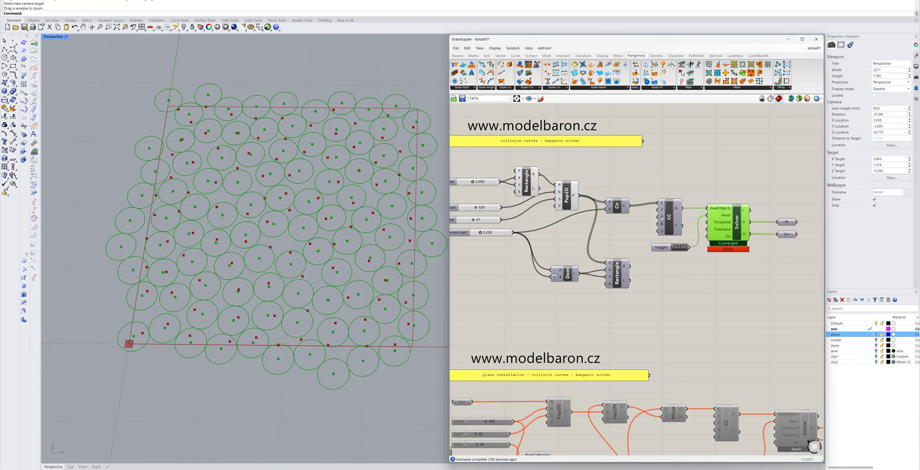
pyautogui.scroll(2, 283, 244)
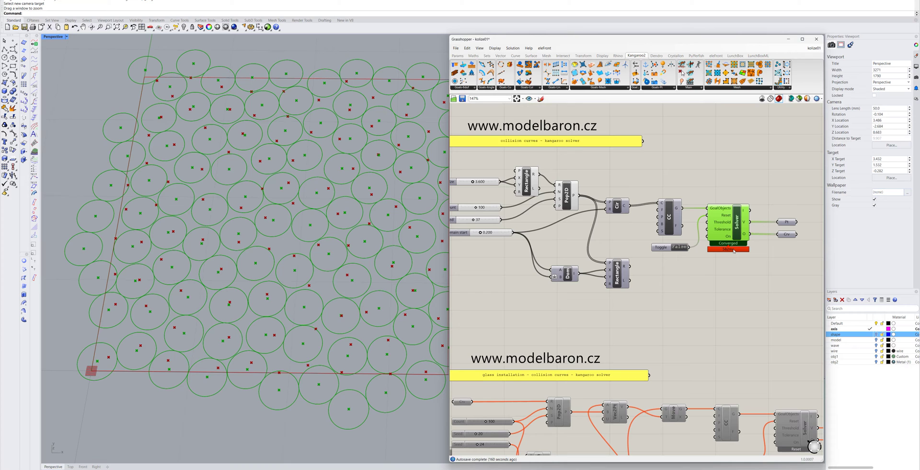
pyautogui.doubleClick(679, 247)
pyautogui.doubleClick(679, 248)
pyautogui.scroll(-5, 267, 221)
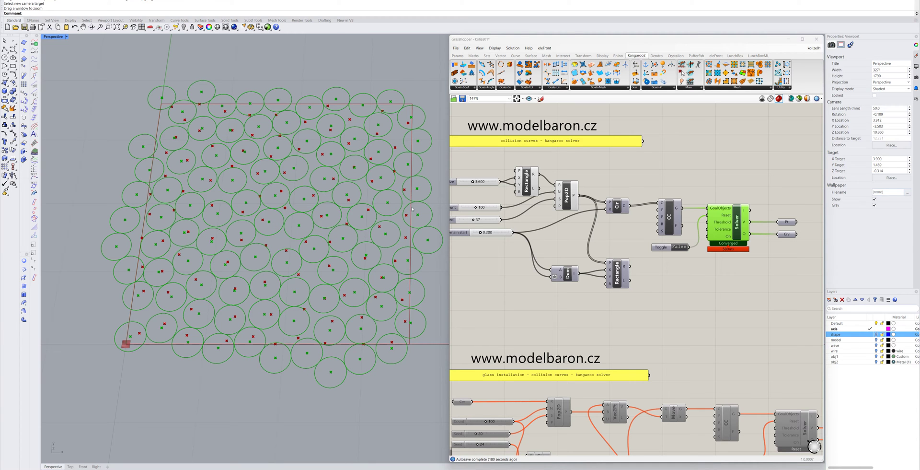
# Turn on the previews of the Pt and Crv containers connected to the Solver and inspect the solved points and circles.
pyautogui.rightClick(786, 222)
pyautogui.click(806, 234)
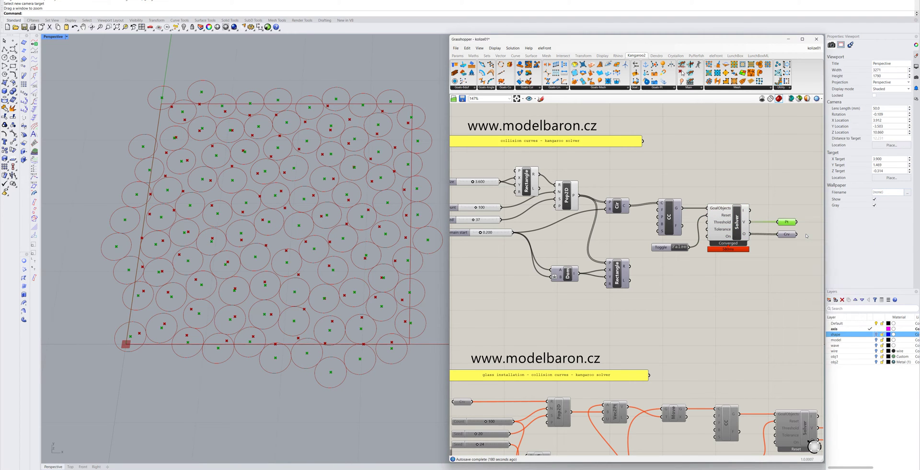
pyautogui.moveTo(252, 205); pyautogui.dragTo(252, 209, button='right')
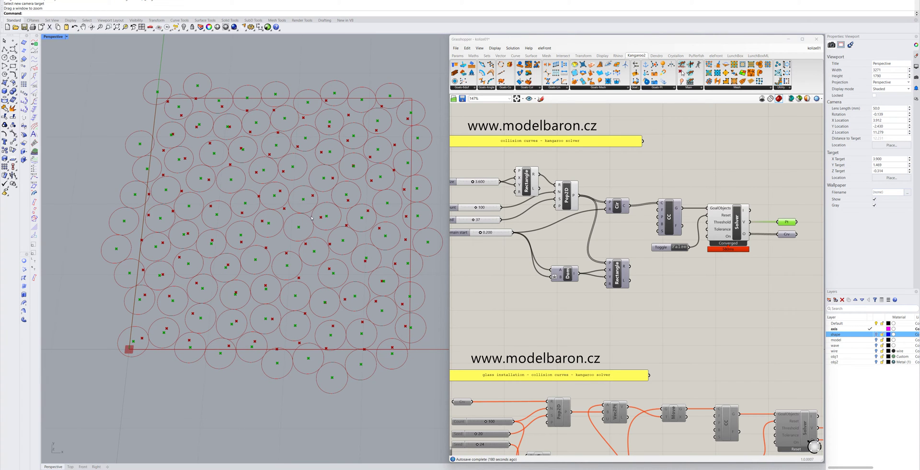
pyautogui.moveTo(332, 219); pyautogui.dragTo(338, 226, button='right')
pyautogui.rightClick(786, 234)
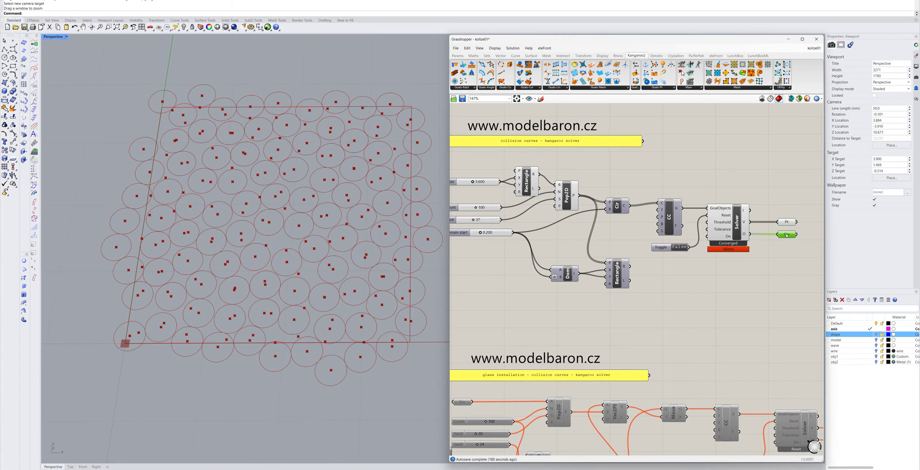
pyautogui.click(802, 246)
pyautogui.click(791, 221)
pyautogui.click(787, 235)
pyautogui.scroll(-4, 272, 245)
pyautogui.moveTo(291, 244); pyautogui.dragTo(294, 228, button='right')
pyautogui.scroll(2, 293, 228)
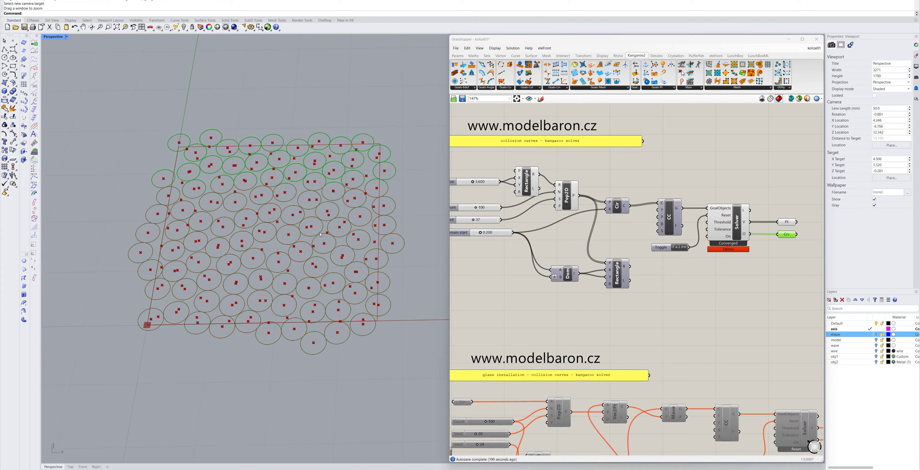
pyautogui.moveTo(330, 239); pyautogui.dragTo(331, 241, button='right')
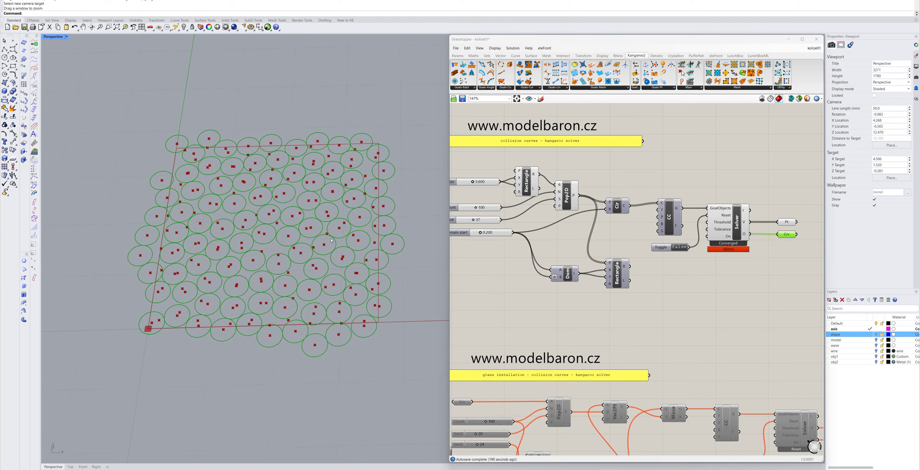
# Disable all components of the upper collision curves definition.
pyautogui.scroll(-2, 628, 190)
pyautogui.moveTo(471, 162); pyautogui.dragTo(790, 302)
pyautogui.rightClick(618, 183)
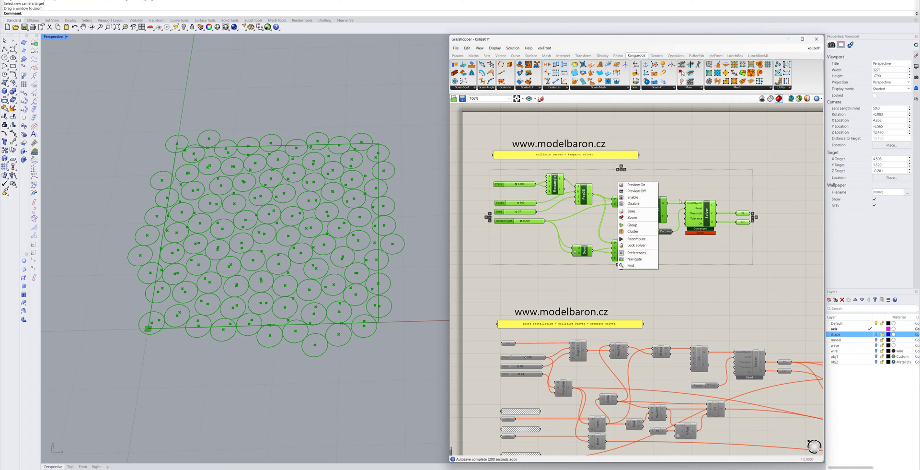
pyautogui.click(637, 203)
# Enable the components of the glass installation definition from the input parameters up to its Solver.
pyautogui.scroll(-3, 658, 252)
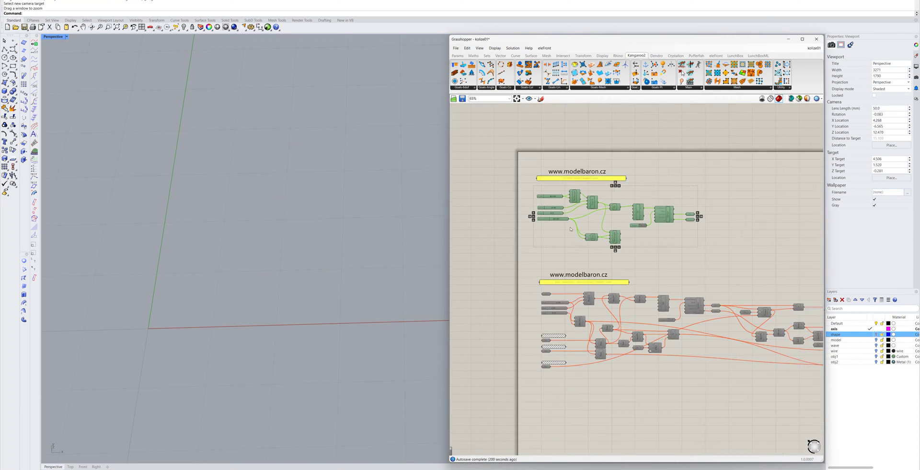
pyautogui.scroll(2, 523, 277)
pyautogui.moveTo(498, 234); pyautogui.dragTo(746, 383)
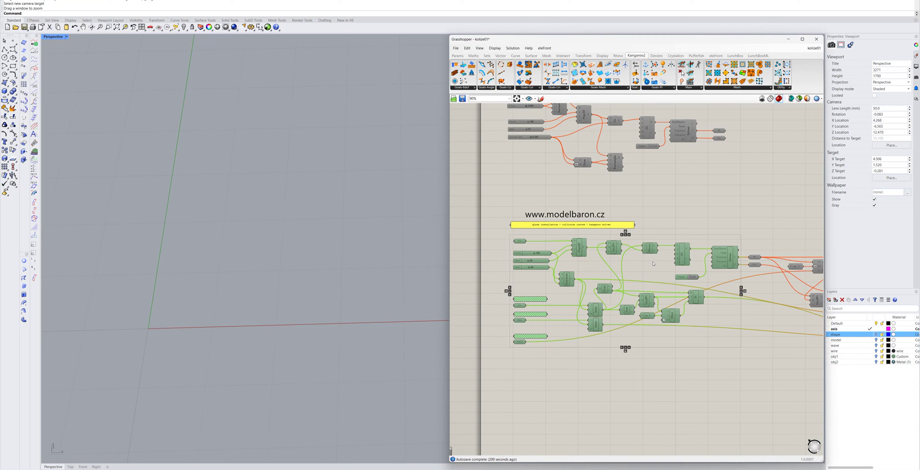
pyautogui.rightClick(654, 263)
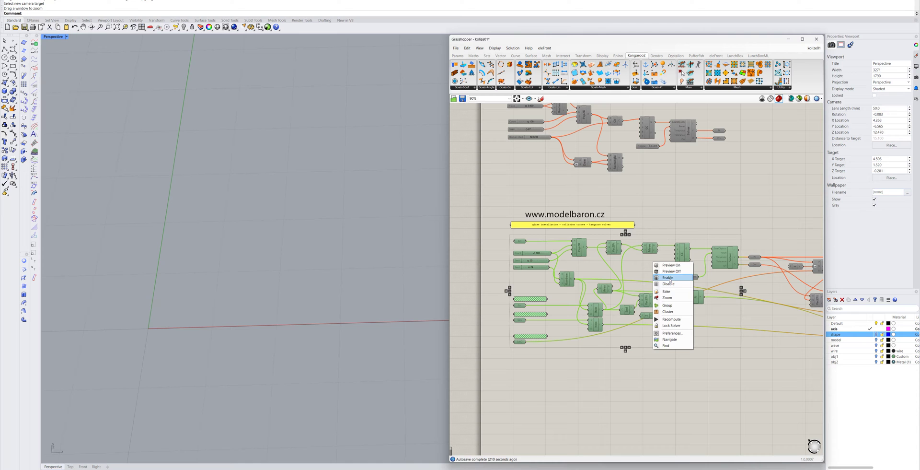
pyautogui.click(670, 265)
pyautogui.scroll(-5, 291, 259)
pyautogui.scroll(2, 291, 260)
pyautogui.click(483, 260)
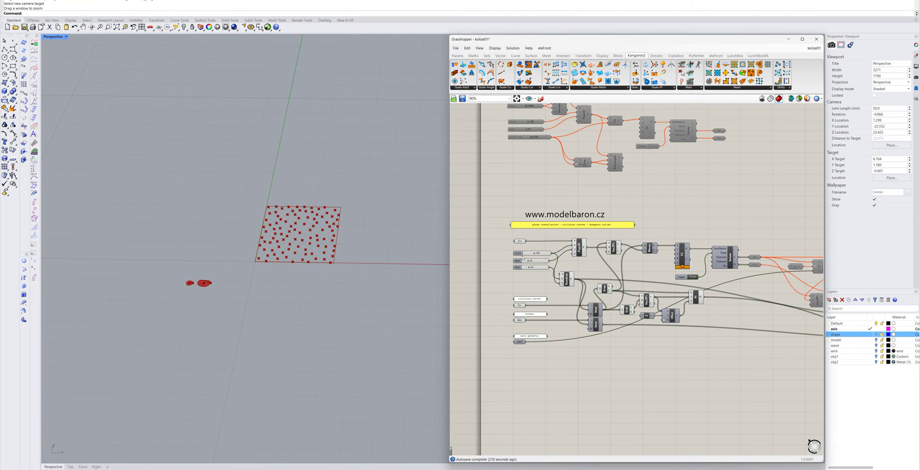
# Select the Crv parameter that feeds Pop2D and examine the boundary rectangle it references in the viewport.
pyautogui.scroll(2, 483, 260)
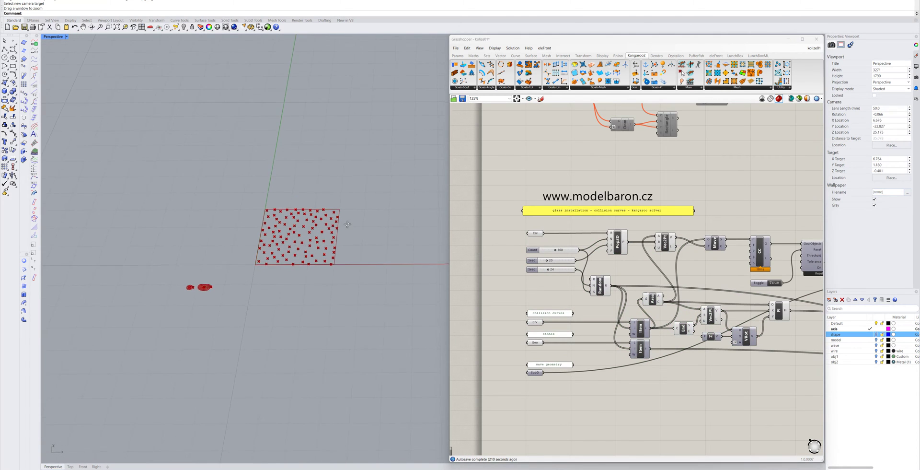
pyautogui.scroll(2, 280, 224)
pyautogui.scroll(3, 281, 224)
pyautogui.click(535, 233)
pyautogui.scroll(2, 255, 197)
pyautogui.scroll(-4, 280, 234)
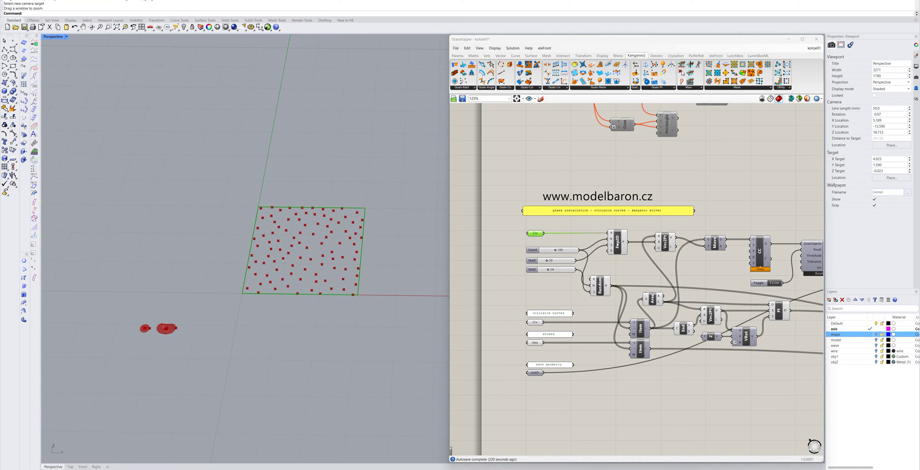
# Select the Pop2D component of the glass installation definition and examine the points scattered inside the rectangle.
pyautogui.click(617, 243)
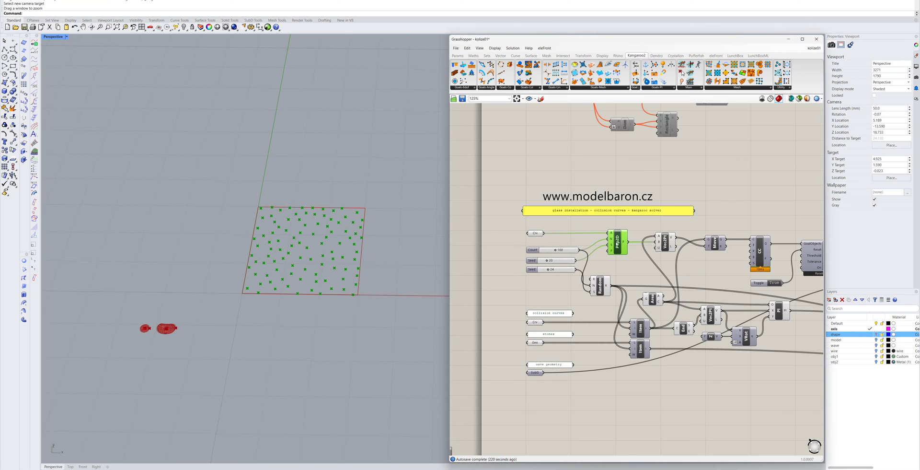
pyautogui.scroll(3, 324, 257)
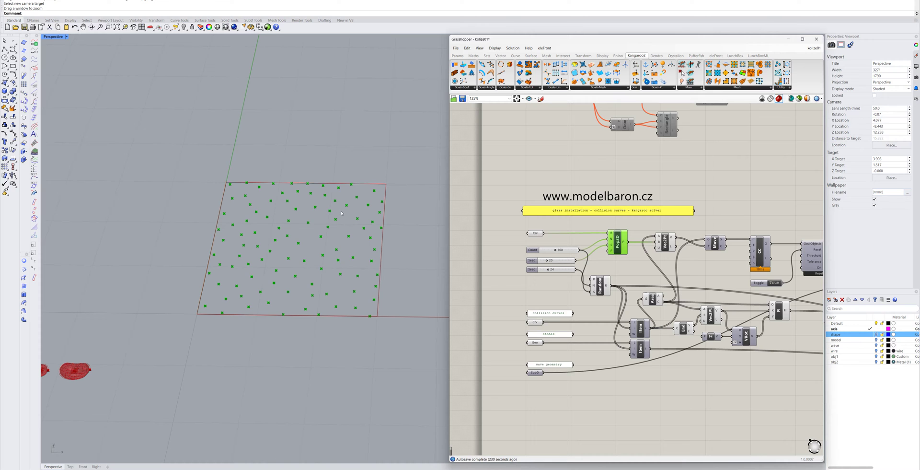
pyautogui.scroll(-3, 331, 226)
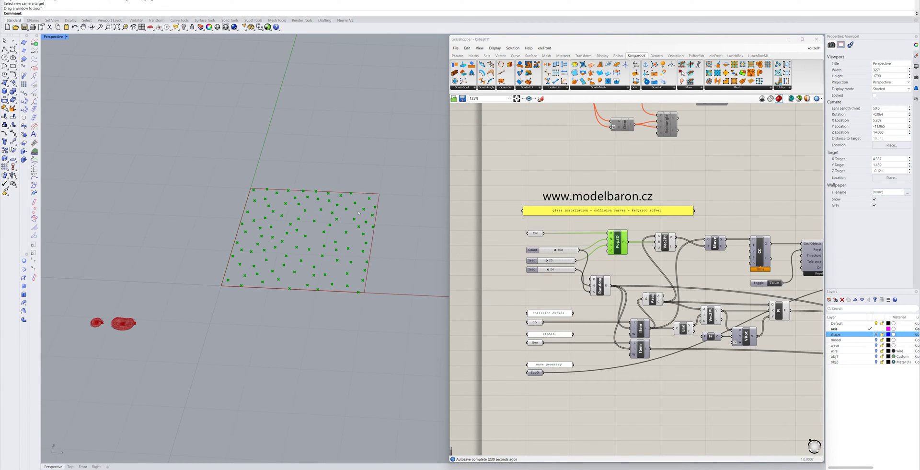
pyautogui.scroll(-2, 282, 272)
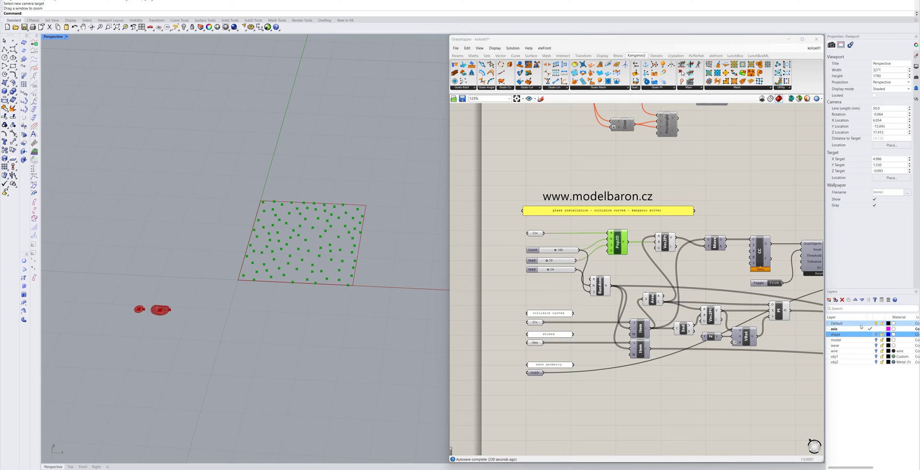
# Turn on the model layer to show the two glass SubD objects beside the rectangle.
pyautogui.click(877, 340)
pyautogui.scroll(6, 168, 301)
pyautogui.hotkey('ctrl', 'w')
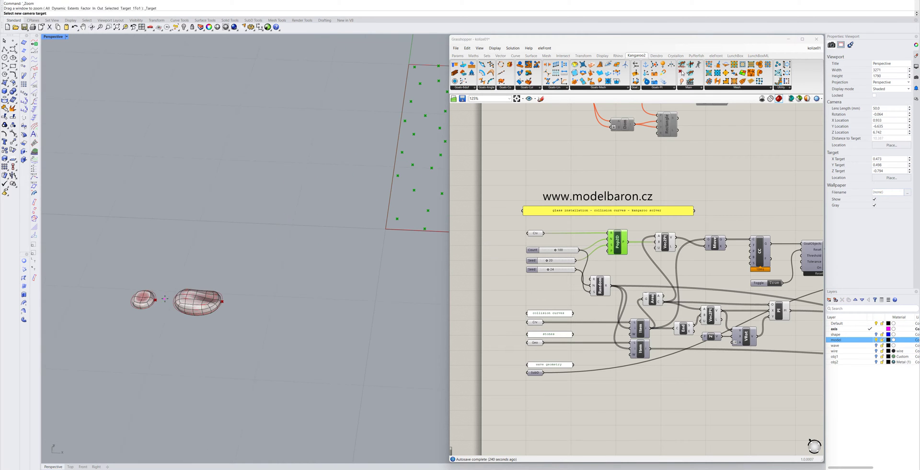
pyautogui.moveTo(168, 302); pyautogui.dragTo(273, 342)
# Select the small round and the large bean-shaped SubD in the viewport and examine their shapes beside the rectangle of points.
pyautogui.click(330, 244)
pyautogui.scroll(-6, 230, 249)
pyautogui.click(386, 247)
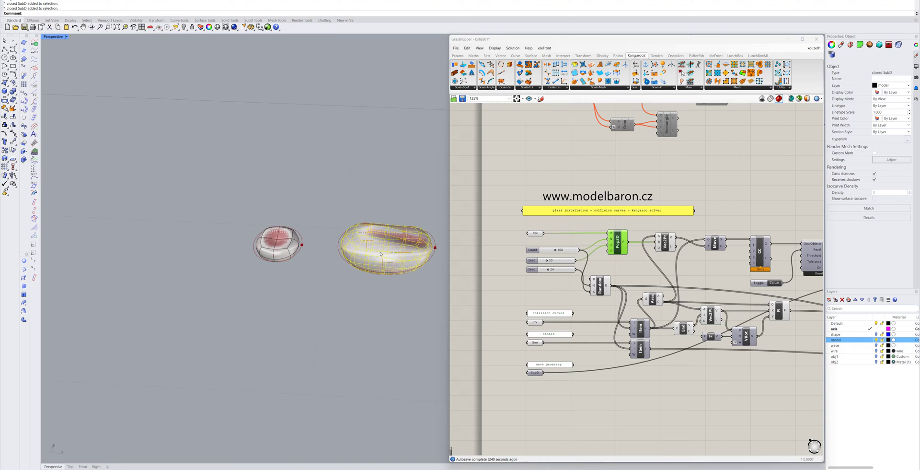
pyautogui.scroll(-5, 170, 266)
pyautogui.scroll(4, 292, 254)
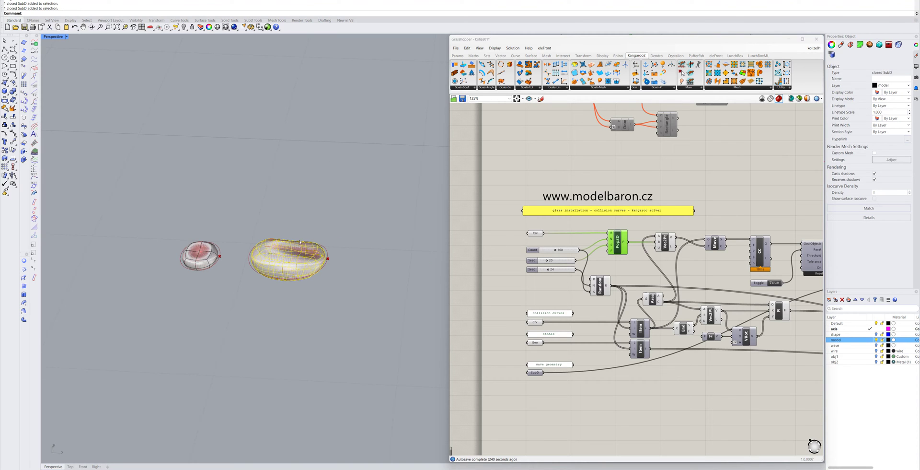
pyautogui.scroll(-5, 288, 229)
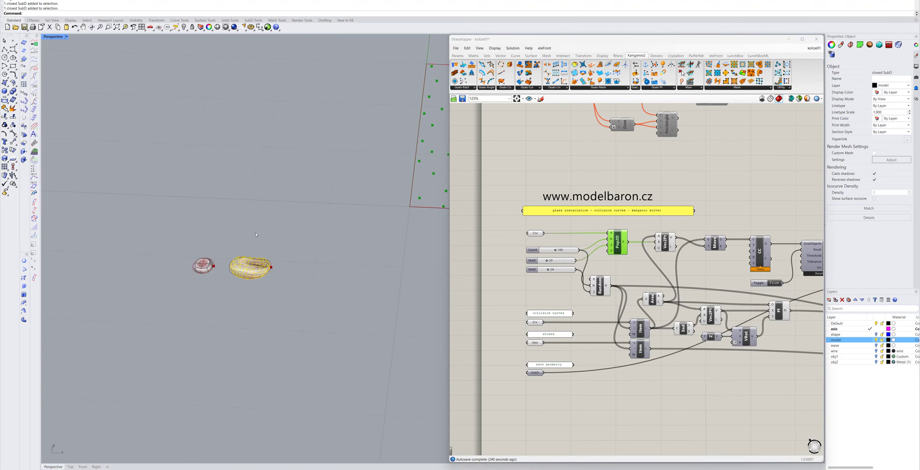
pyautogui.click(221, 261)
pyautogui.click(206, 265)
pyautogui.click(247, 266)
pyautogui.scroll(-5, 247, 266)
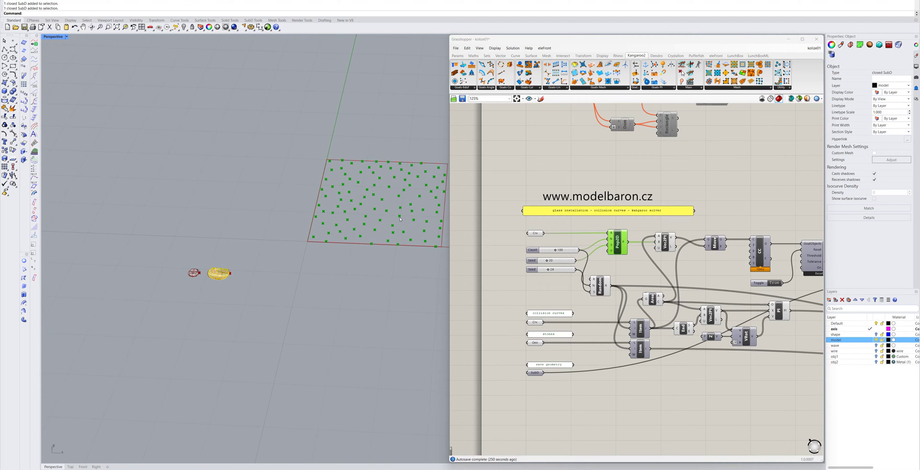
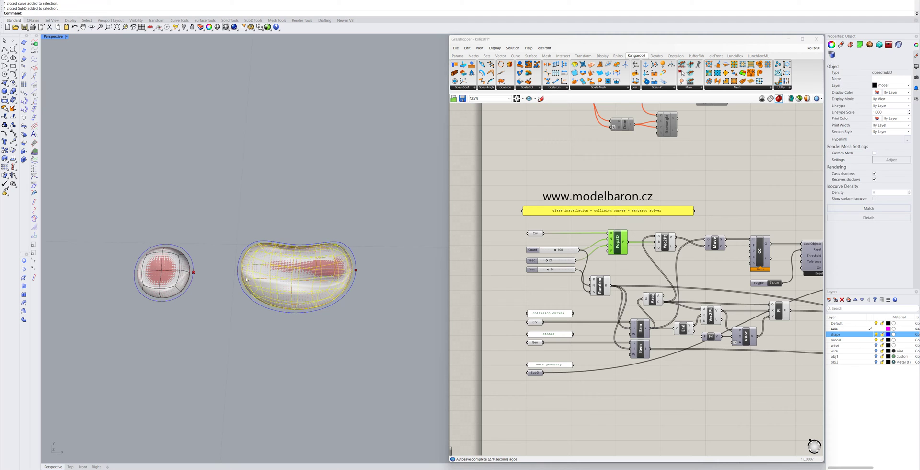
# Select the Crv parameter under collision curves and examine the outlines it references around the two glass SubDs.
pyautogui.moveTo(232, 314); pyautogui.dragTo(194, 275, button='right')
pyautogui.scroll(-2, 193, 276)
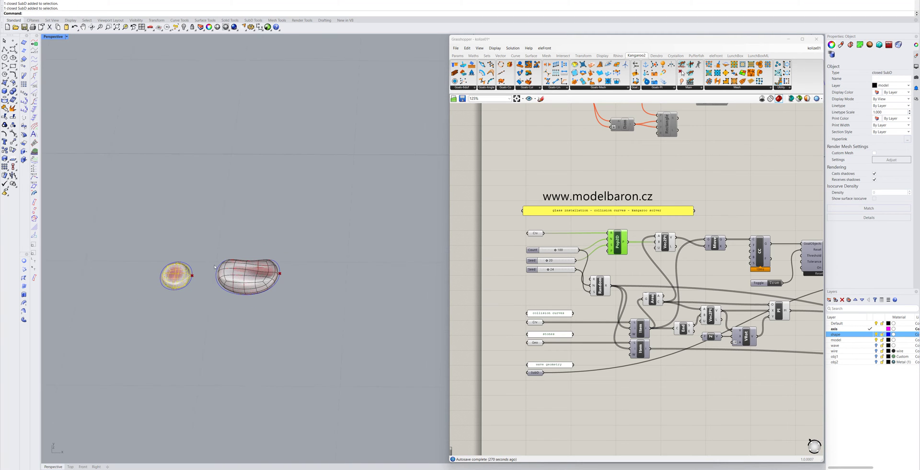
pyautogui.scroll(2, 535, 334)
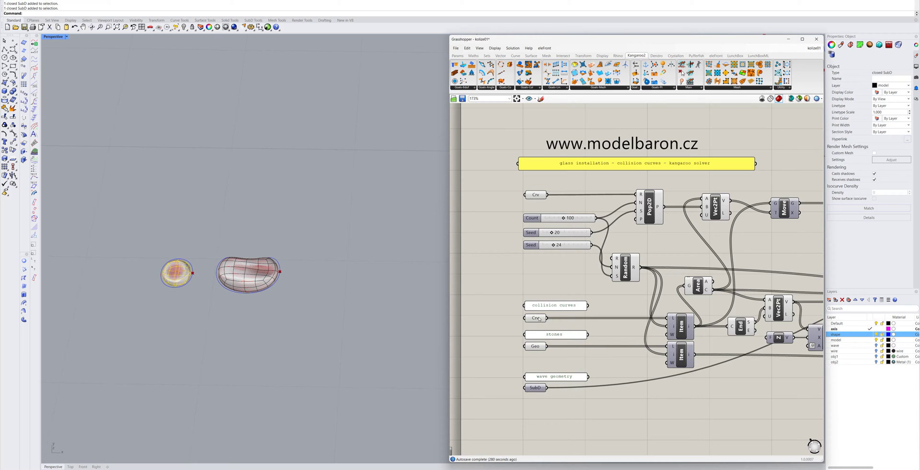
pyautogui.click(537, 319)
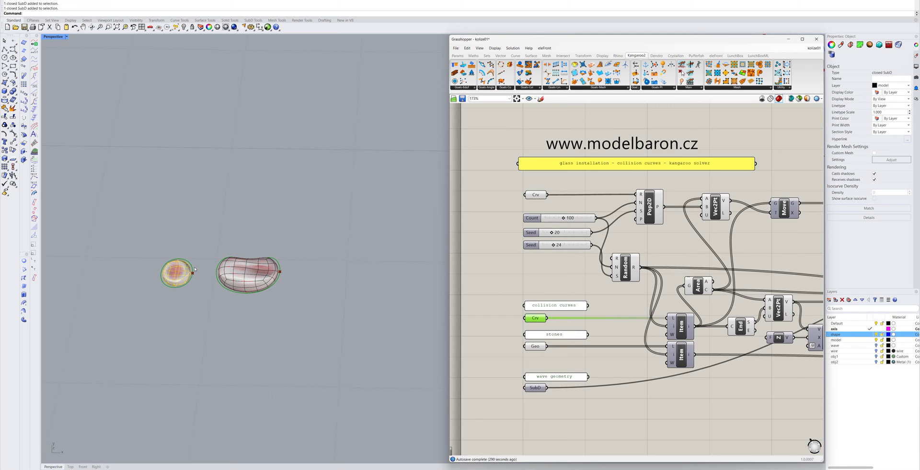
pyautogui.click(229, 291)
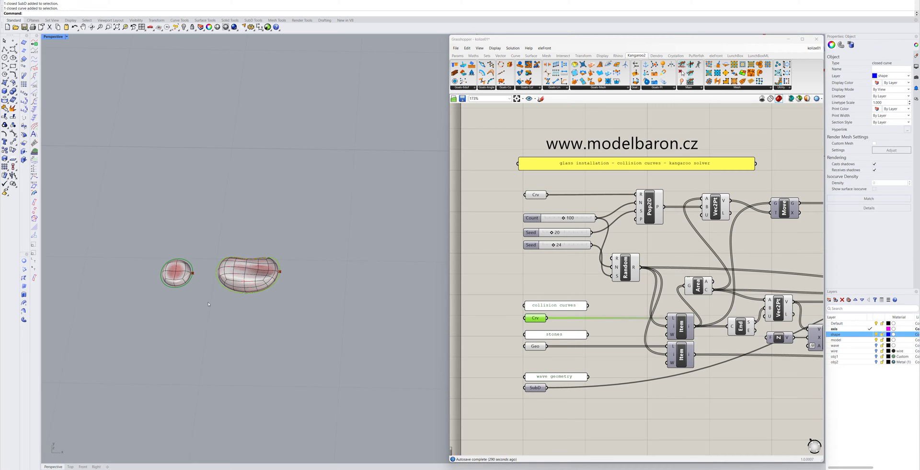
# Select the Geo parameter under stones and examine the two SubD objects it references.
pyautogui.click(540, 348)
pyautogui.moveTo(236, 309); pyautogui.dragTo(287, 296, button='right')
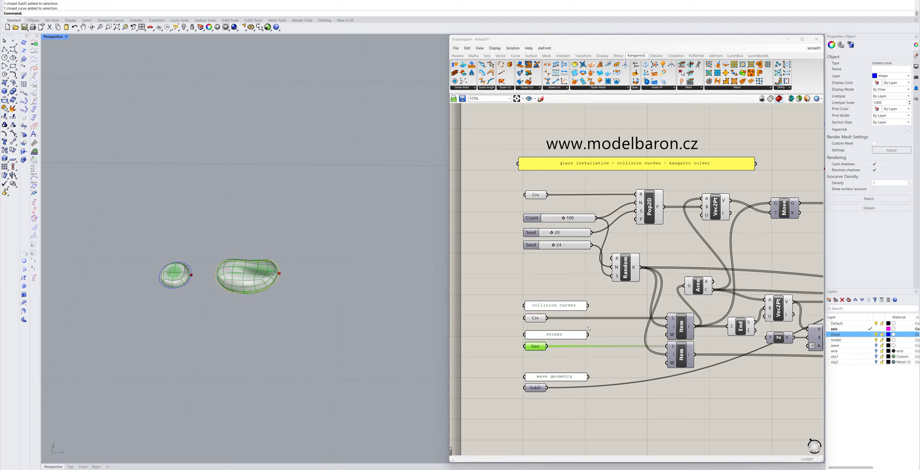
pyautogui.click(594, 299)
pyautogui.scroll(-4, 568, 289)
pyautogui.scroll(2, 613, 314)
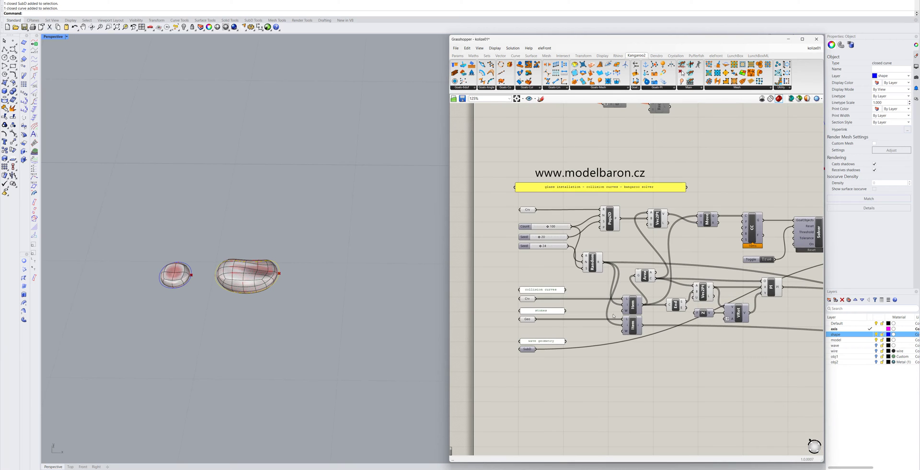
# Turn on the preview of the Move component and examine the collision curves placed on the rectangle's points.
pyautogui.scroll(-12, 244, 300)
pyautogui.scroll(4, 371, 224)
pyautogui.keyDown('shift'); pyautogui.moveTo(371, 224); pyautogui.dragTo(324, 246, button='right'); pyautogui.keyUp('shift')
pyautogui.scroll(2, 324, 246)
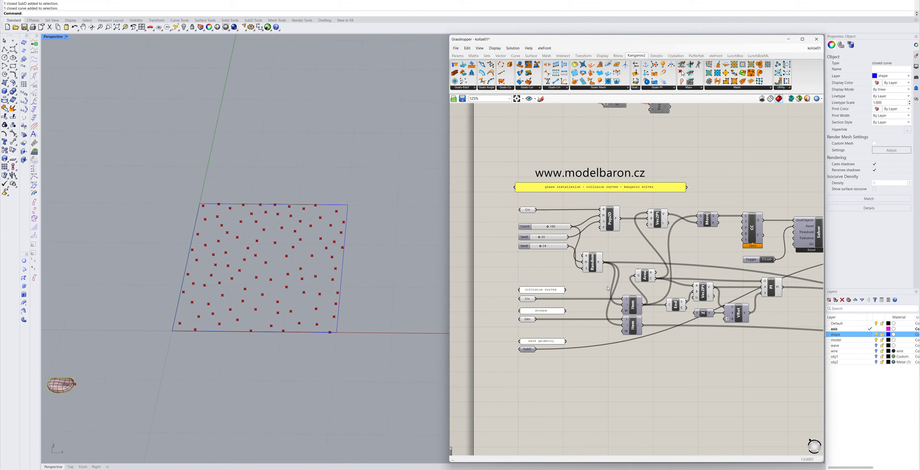
pyautogui.click(707, 221)
pyautogui.rightClick(708, 220)
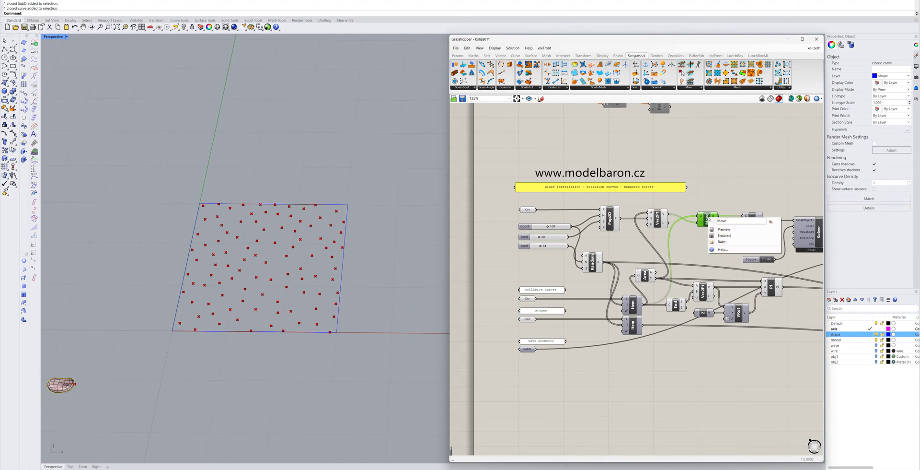
pyautogui.click(727, 233)
pyautogui.click(718, 202)
pyautogui.click(707, 222)
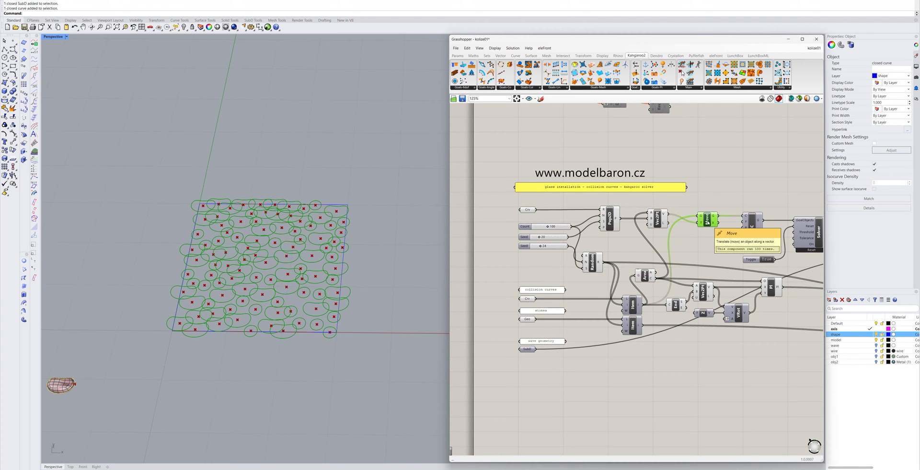
pyautogui.moveTo(249, 326); pyautogui.dragTo(257, 300, button='right')
pyautogui.scroll(-2, 257, 300)
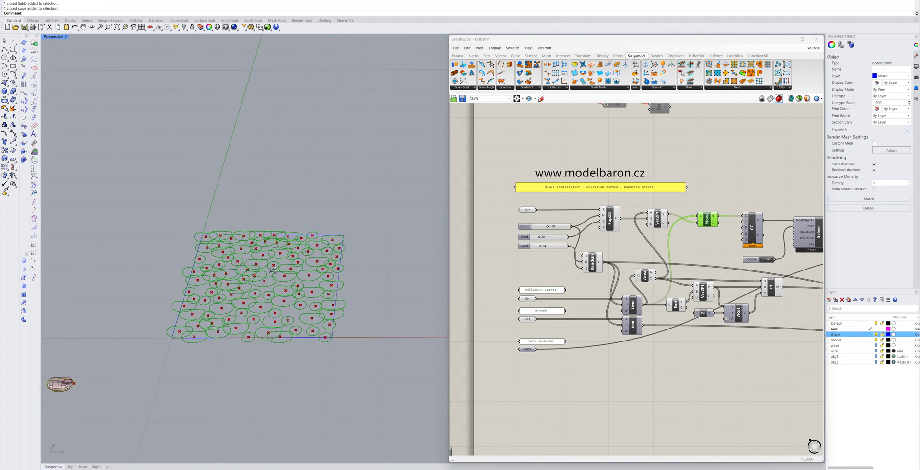
pyautogui.scroll(6, 256, 300)
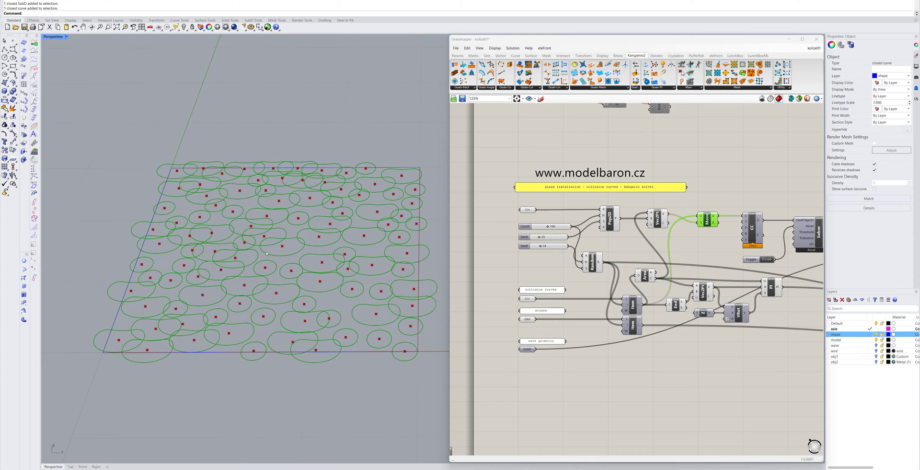
pyautogui.moveTo(275, 258); pyautogui.dragTo(292, 260, button='right')
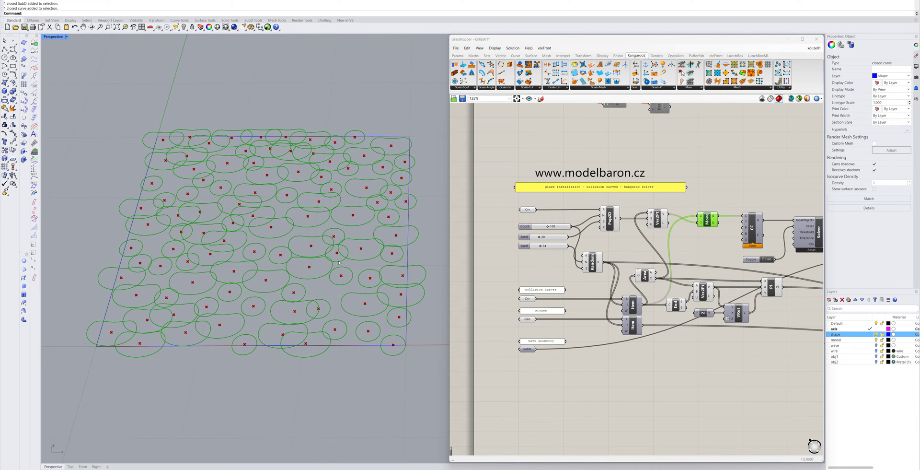
# Select the Random component and inspect its output list of random numbers and its links to the list item components.
pyautogui.click(593, 259)
pyautogui.scroll(4, 593, 260)
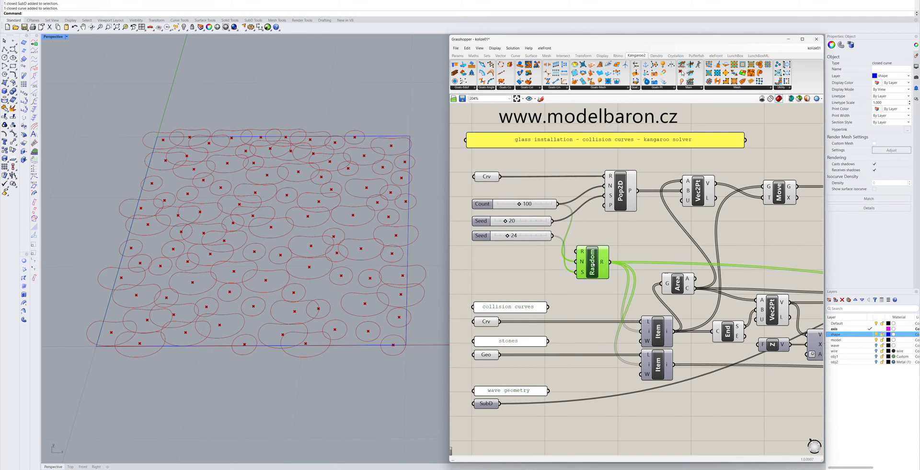
pyautogui.moveTo(583, 251)
pyautogui.moveTo(604, 264)
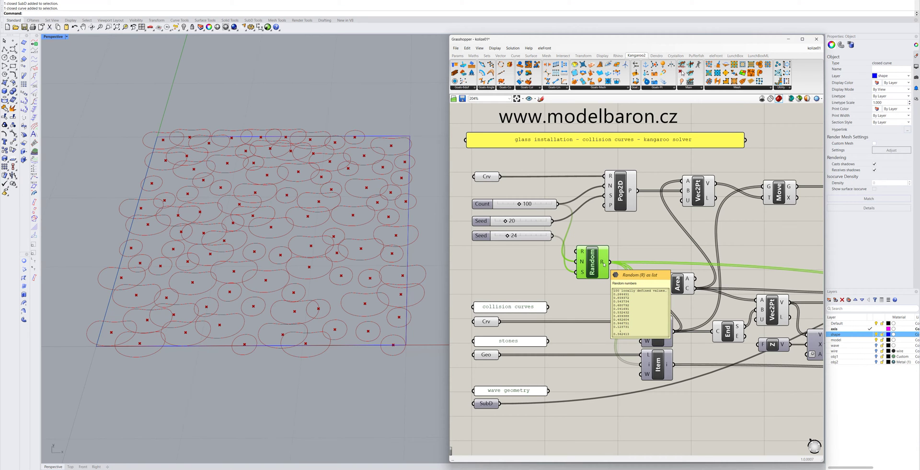
pyautogui.scroll(-3, 606, 278)
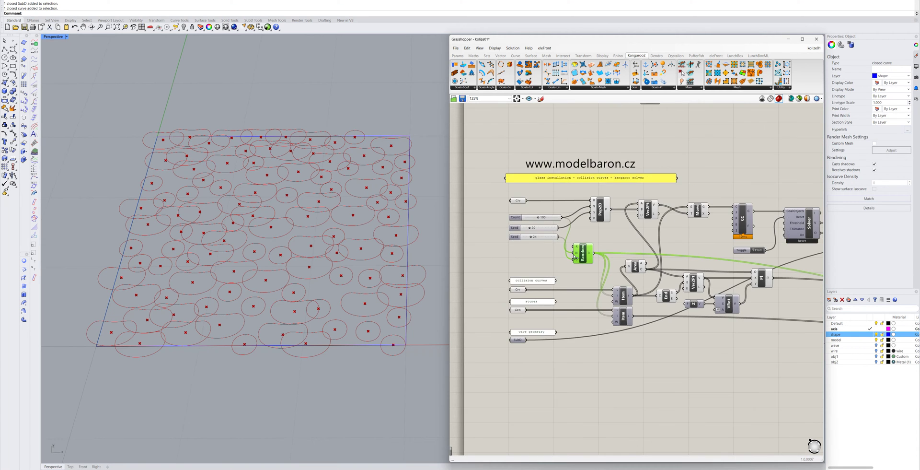
pyautogui.scroll(1, 645, 335)
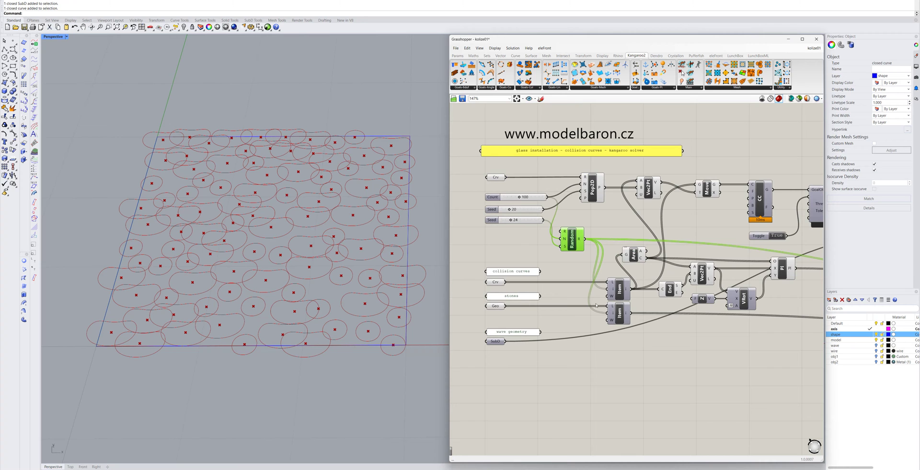
pyautogui.scroll(-3, 316, 243)
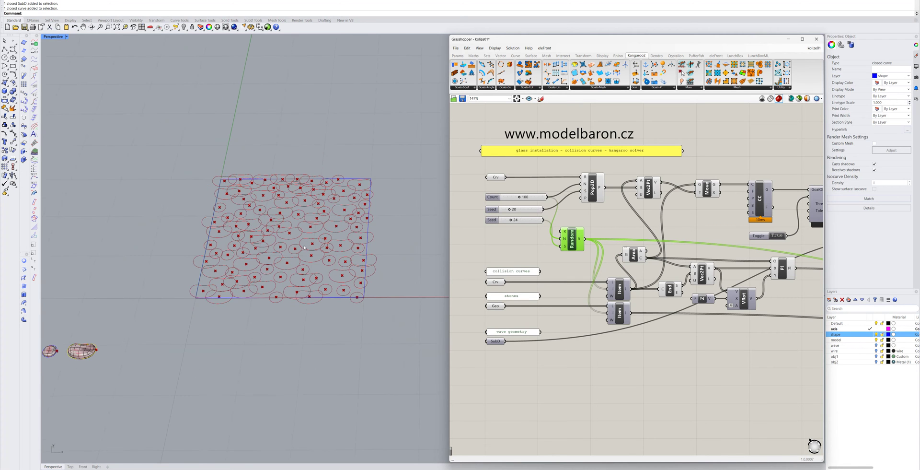
pyautogui.scroll(3, 304, 248)
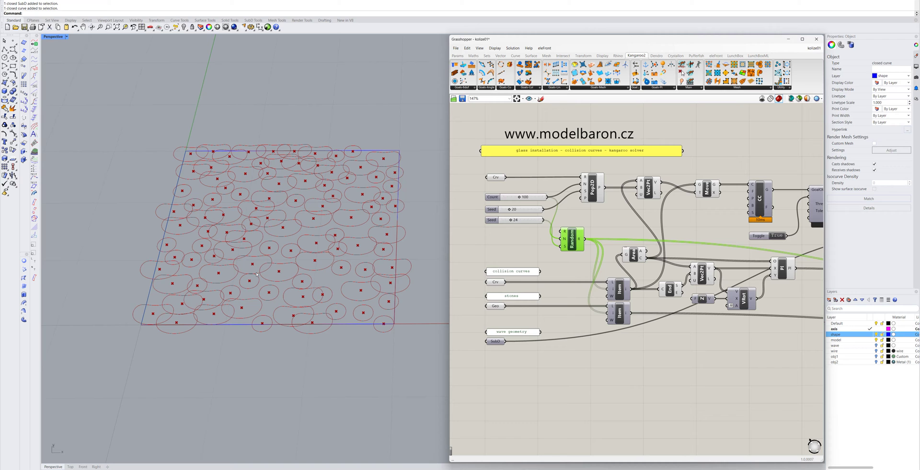
pyautogui.scroll(-2, 589, 281)
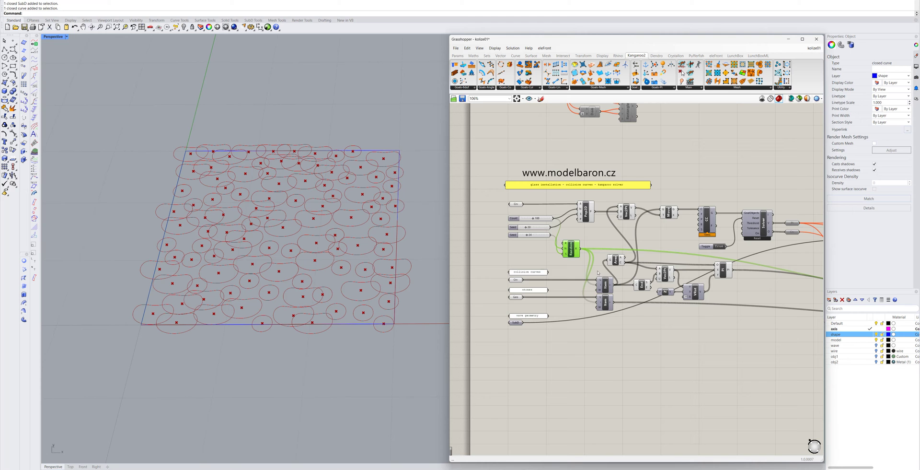
# Select the Move component and examine up close where the scattered collision curves overlap.
pyautogui.click(669, 214)
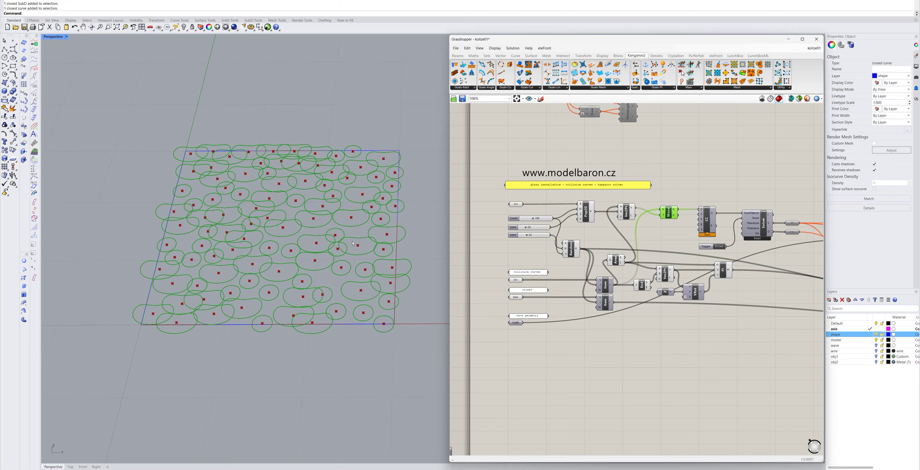
pyautogui.moveTo(304, 228)
pyautogui.mouseDown(button='right')
pyautogui.moveTo(292, 245)
pyautogui.moveTo(303, 238)
pyautogui.mouseUp(button='right')
pyautogui.scroll(5, 259, 204)
pyautogui.keyDown('shift'); pyautogui.moveTo(282, 168); pyautogui.dragTo(278, 195, button='right'); pyautogui.keyUp('shift')
pyautogui.scroll(-5, 222, 217)
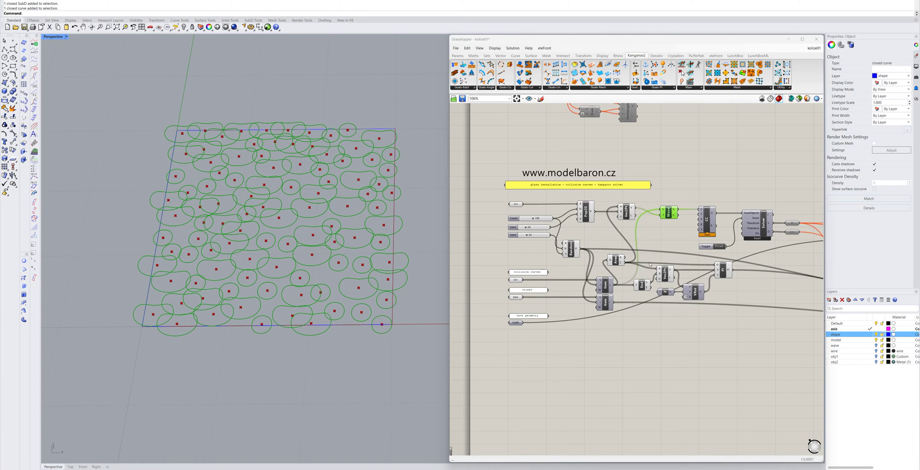
# Select the CC component fed by Move and find CurveCollide among Kangaroo2's collision goals.
pyautogui.scroll(-3, 651, 264)
pyautogui.scroll(5, 602, 212)
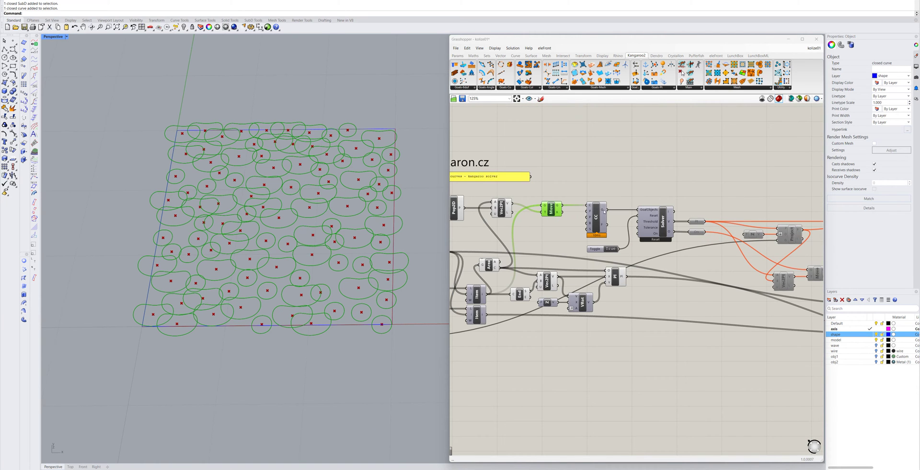
pyautogui.scroll(1, 594, 203)
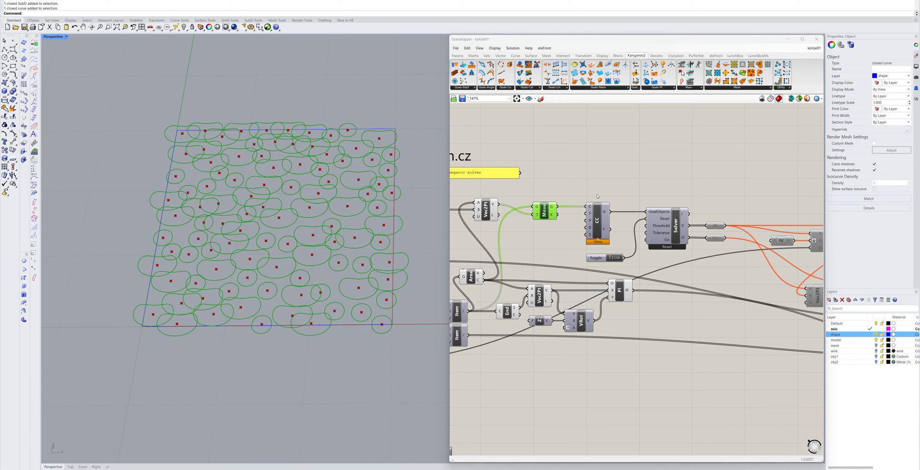
pyautogui.scroll(-4, 597, 196)
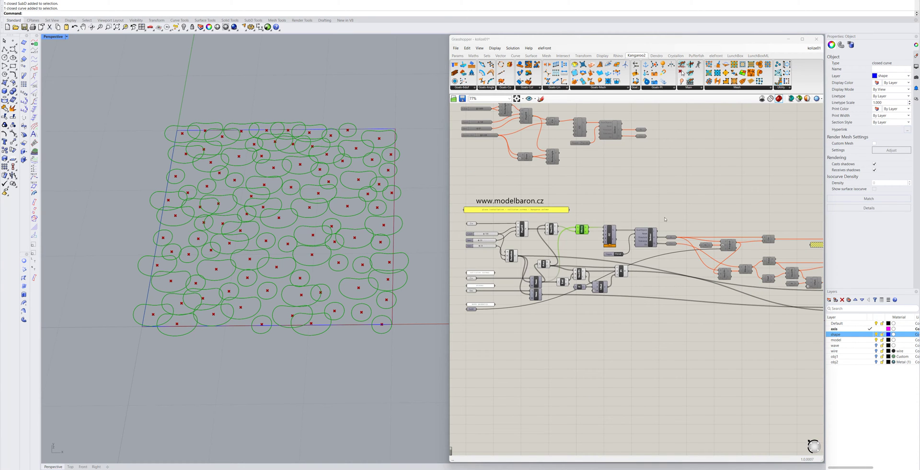
pyautogui.scroll(3, 614, 222)
pyautogui.click(602, 239)
pyautogui.click(529, 88)
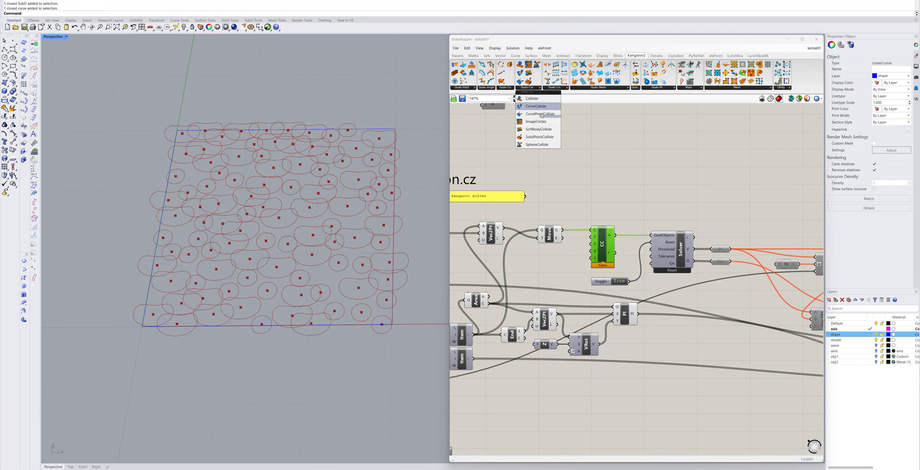
# Turn on the preview of the Solver component in the glass installation definition.
pyautogui.click(684, 243)
pyautogui.scroll(-3, 677, 239)
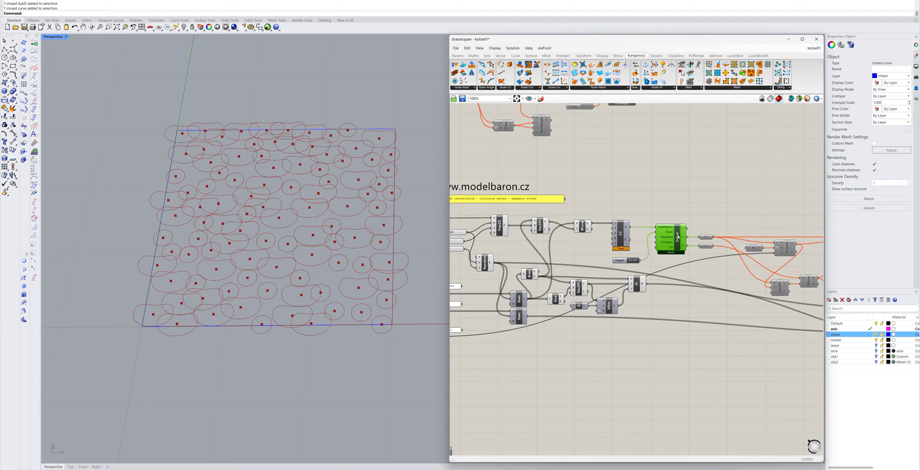
pyautogui.rightClick(677, 236)
pyautogui.click(694, 247)
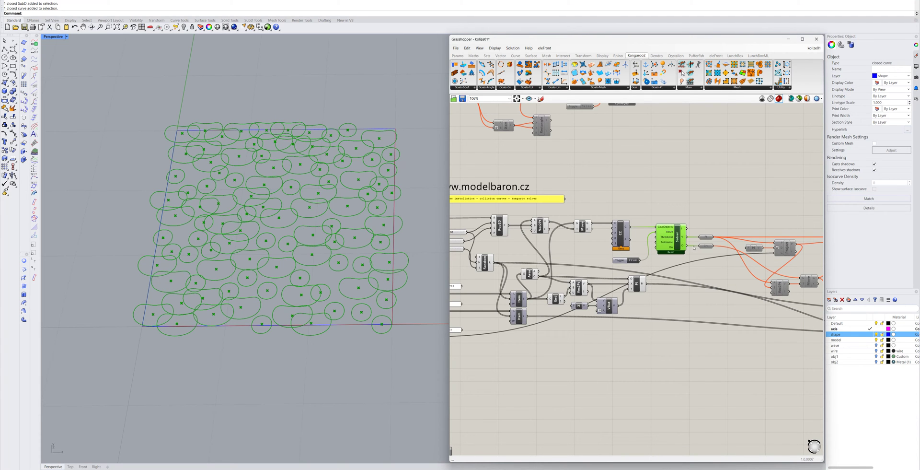
# Set the Boolean toggle feeding the Solver's Reset input to False to run the collision simulation.
pyautogui.scroll(2, 643, 263)
pyautogui.click(636, 261)
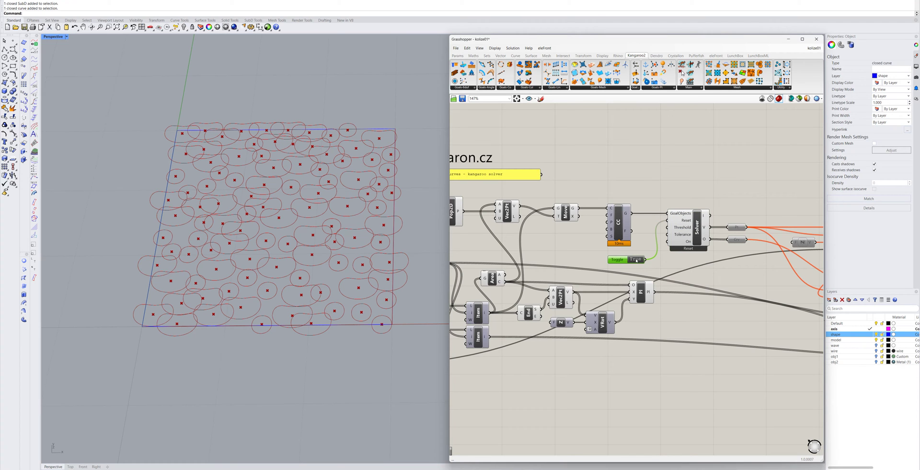
pyautogui.doubleClick(637, 261)
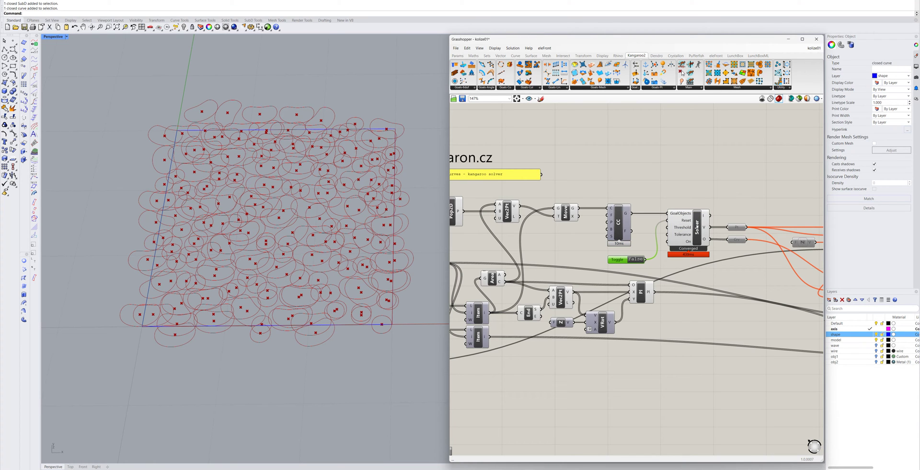
# Select the Solver and compare its pushed-apart curves with the original overlapping ones in the viewport.
pyautogui.click(697, 227)
pyautogui.scroll(10, 223, 225)
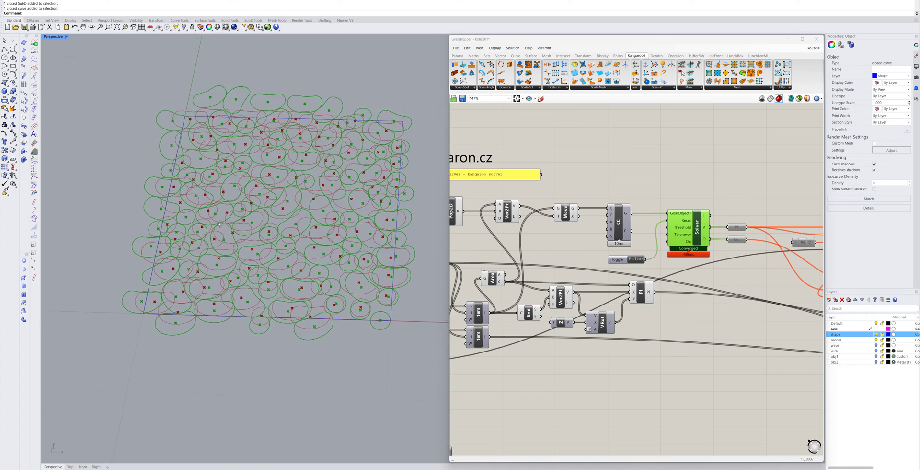
pyautogui.scroll(-8, 206, 242)
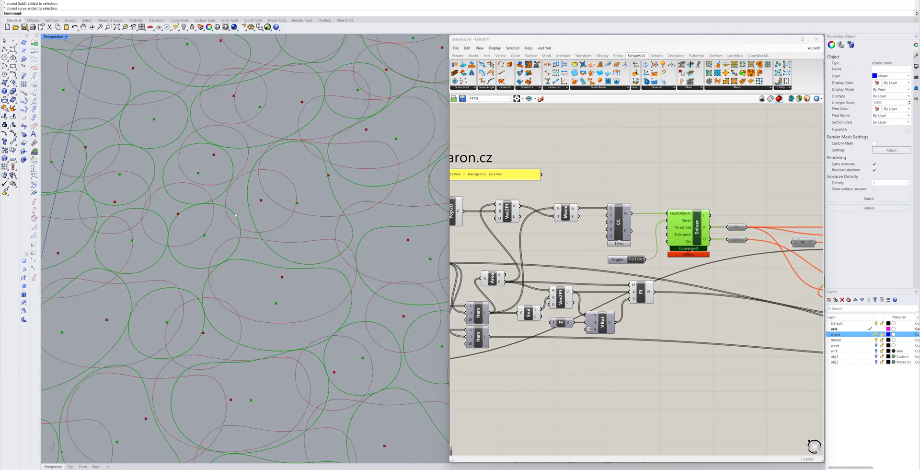
pyautogui.scroll(-3, 609, 249)
pyautogui.scroll(2, 783, 241)
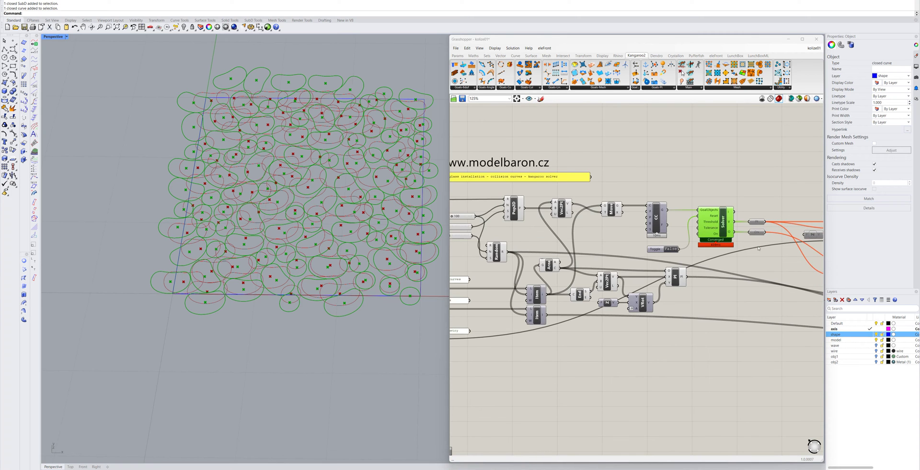
# Turn off the preview of the Move component and select the Solver to examine only its solved curves.
pyautogui.click(612, 209)
pyautogui.rightClick(614, 208)
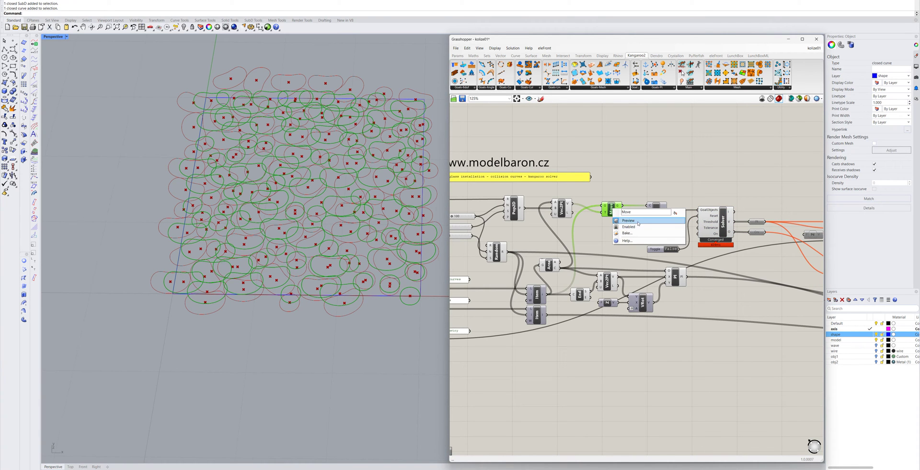
pyautogui.click(629, 220)
pyautogui.moveTo(306, 223); pyautogui.dragTo(304, 199, button='right')
pyautogui.scroll(-3, 259, 206)
pyautogui.scroll(10, 271, 219)
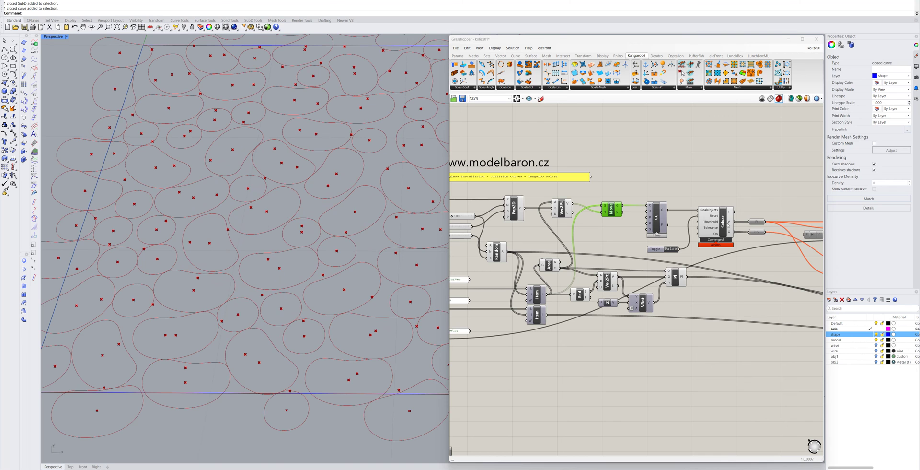
pyautogui.click(709, 237)
pyautogui.scroll(-5, 211, 223)
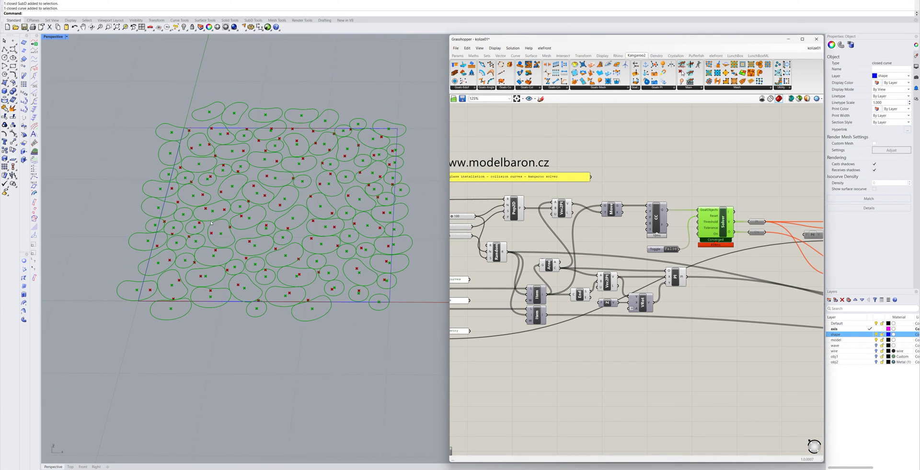
# Restart the collision simulation by setting the Solver's Reset toggle to True and back to False.
pyautogui.doubleClick(671, 248)
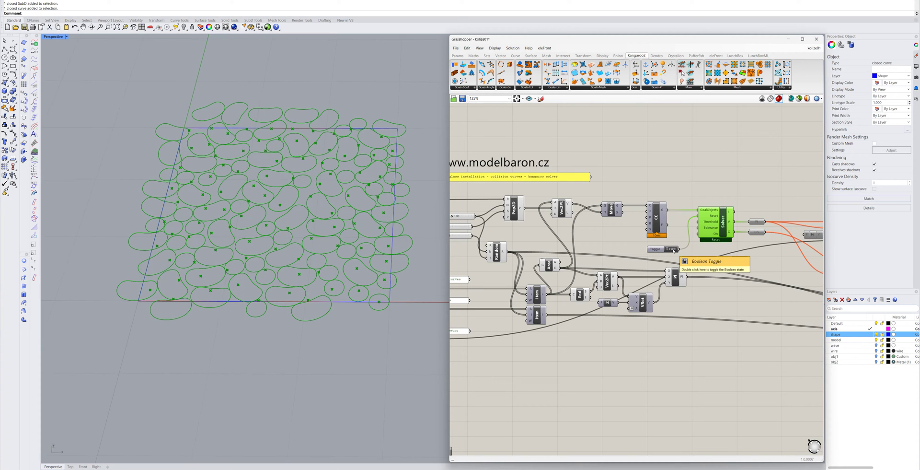
pyautogui.doubleClick(671, 249)
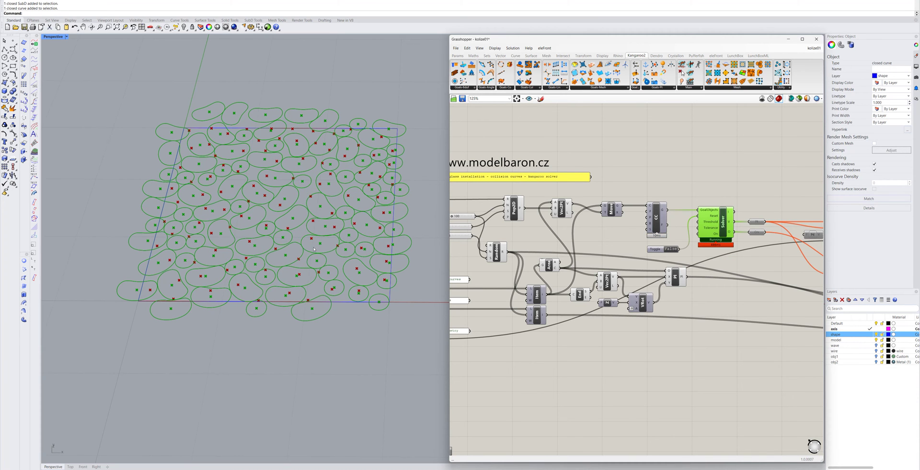
pyautogui.moveTo(337, 203); pyautogui.dragTo(337, 206, button='right')
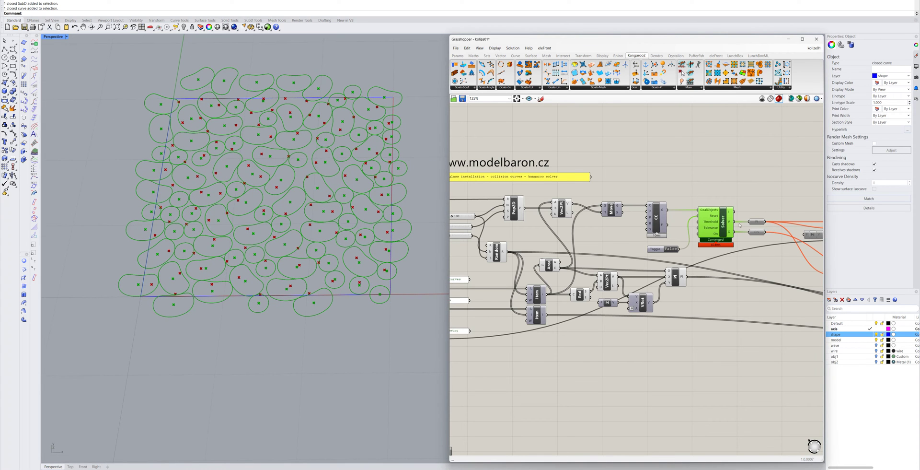
# Deselect the Solver and select the two source SubD stones to compare them with the solved collision curves.
pyautogui.scroll(-1, 522, 243)
pyautogui.scroll(-6, 173, 273)
pyautogui.scroll(4, 174, 273)
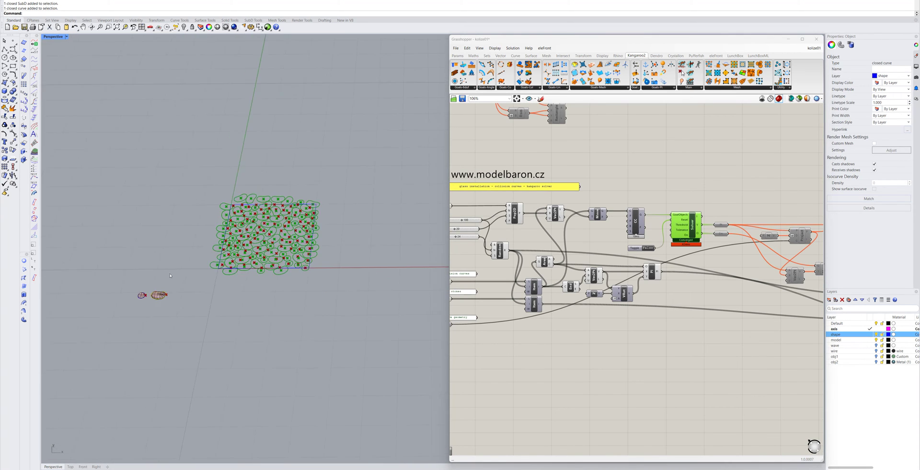
pyautogui.moveTo(381, 245); pyautogui.dragTo(377, 238, button='right')
pyautogui.click(533, 237)
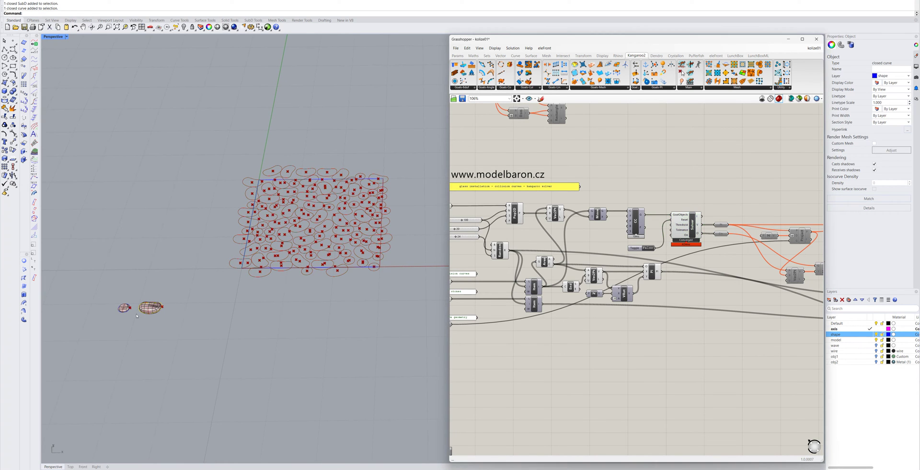
pyautogui.scroll(4, 143, 310)
pyautogui.click(151, 307)
pyautogui.click(114, 307)
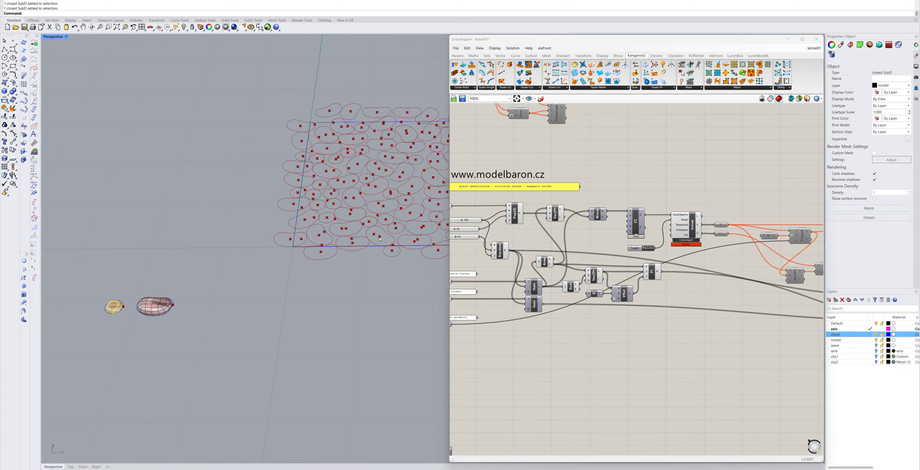
pyautogui.scroll(-2, 264, 221)
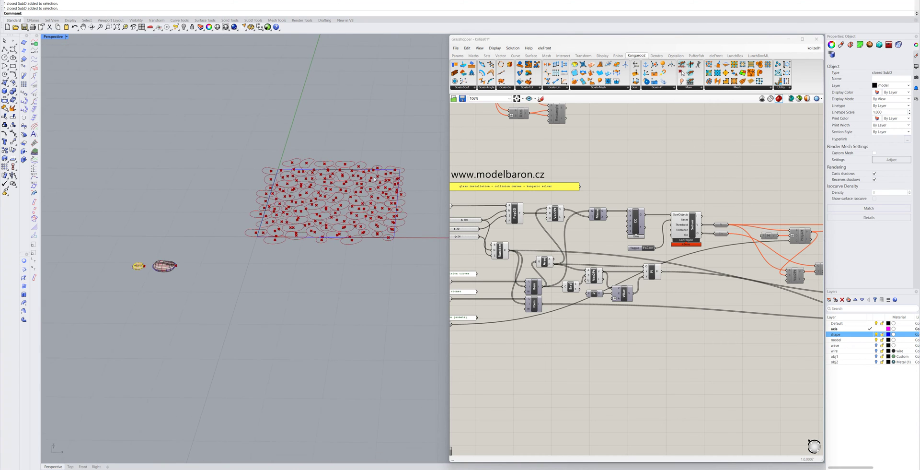
pyautogui.scroll(3, 365, 183)
pyautogui.scroll(-3, 539, 209)
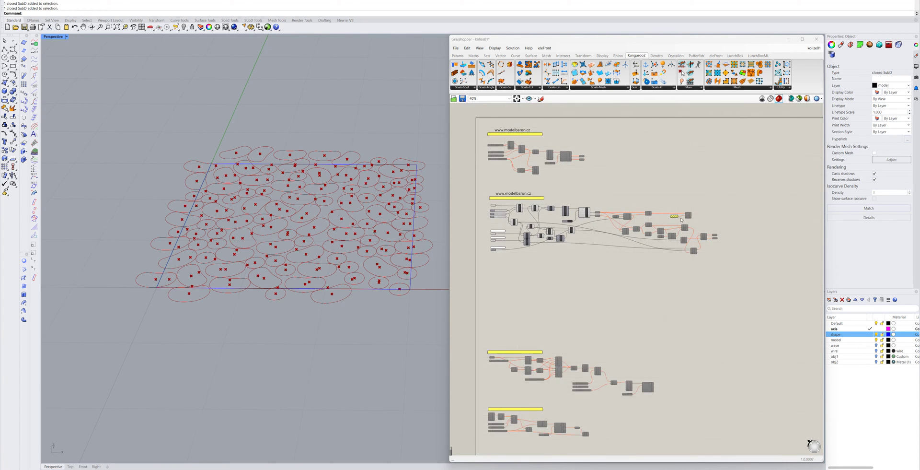
# Enable all disabled components downstream of the Solver in the glass installation definition.
pyautogui.scroll(2, 575, 197)
pyautogui.moveTo(574, 190); pyautogui.dragTo(820, 294)
pyautogui.rightClick(689, 227)
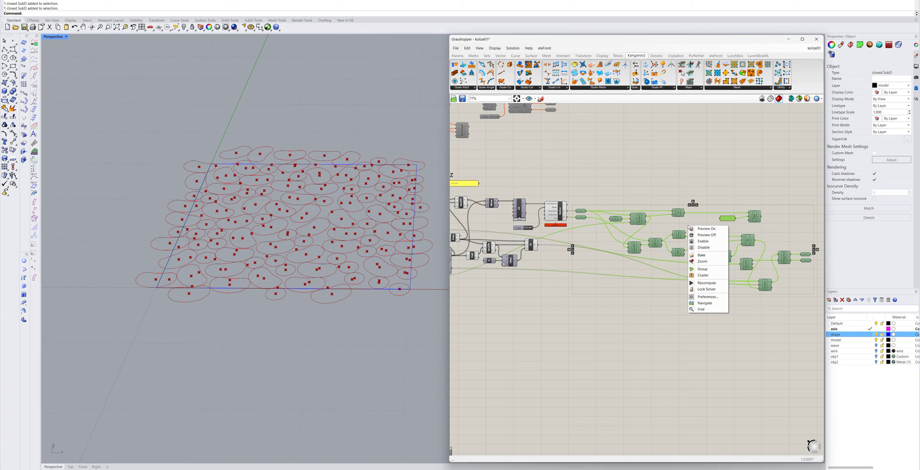
pyautogui.click(707, 243)
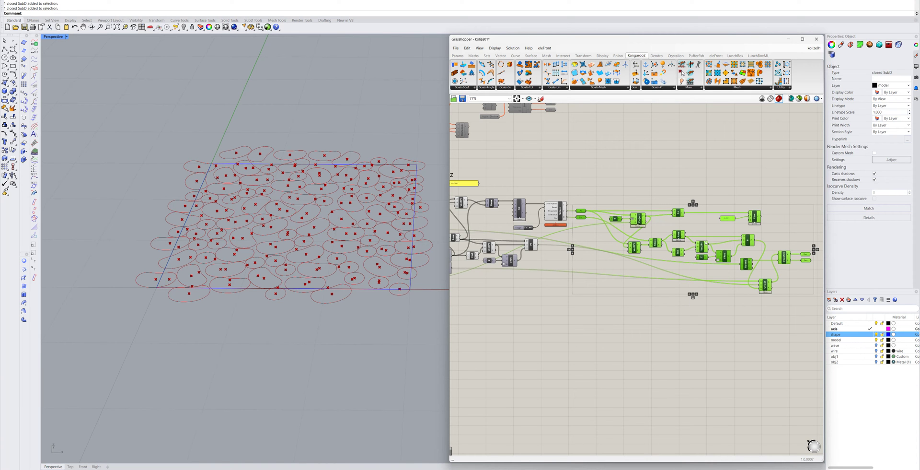
pyautogui.click(629, 166)
pyautogui.scroll(-8, 297, 273)
pyautogui.moveTo(298, 369); pyautogui.dragTo(276, 351, button='right')
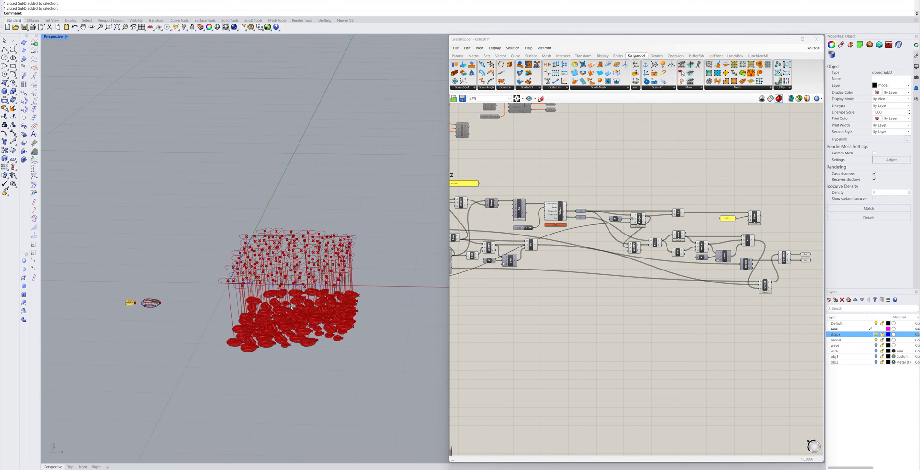
# Turn on the wave layer and select its open SubD surface to examine how the stones follow it.
pyautogui.scroll(4, 275, 352)
pyautogui.click(876, 345)
pyautogui.scroll(-2, 254, 256)
pyautogui.scroll(5, 314, 315)
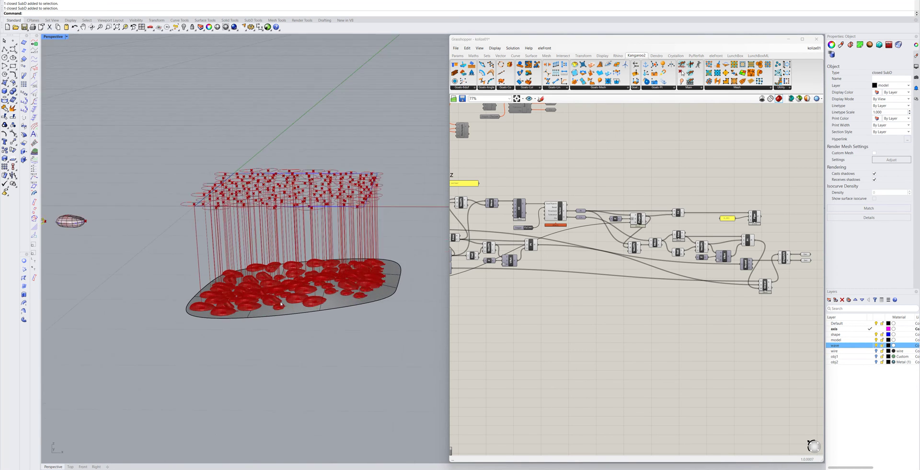
pyautogui.click(313, 316)
pyautogui.scroll(-2, 316, 253)
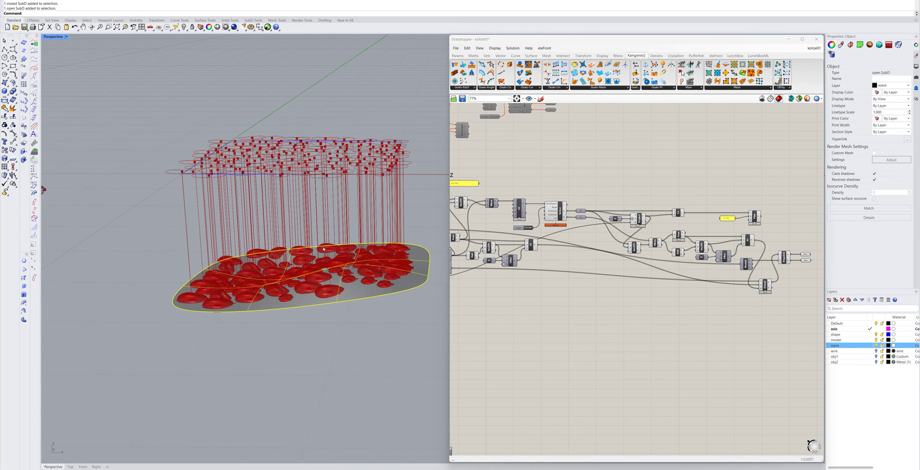
pyautogui.moveTo(359, 247); pyautogui.dragTo(360, 260, button='right')
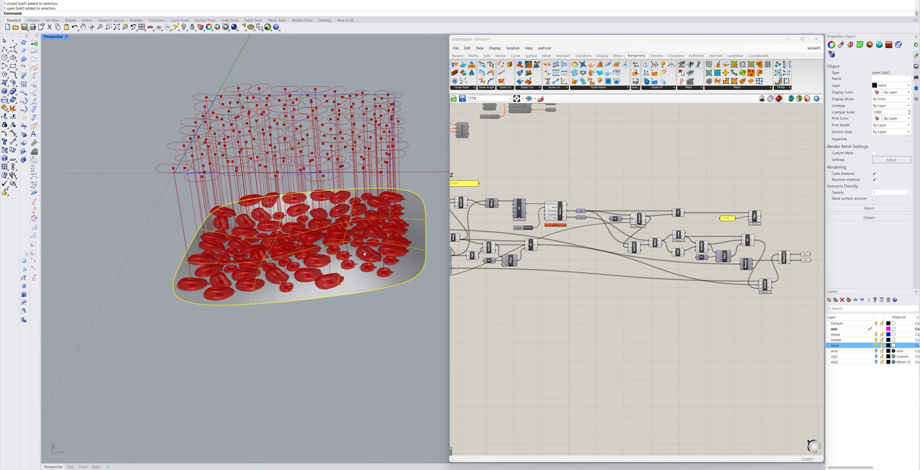
pyautogui.moveTo(363, 246)
pyautogui.mouseDown(button='right')
pyautogui.moveTo(367, 217)
pyautogui.moveTo(369, 238)
pyautogui.mouseUp(button='right')
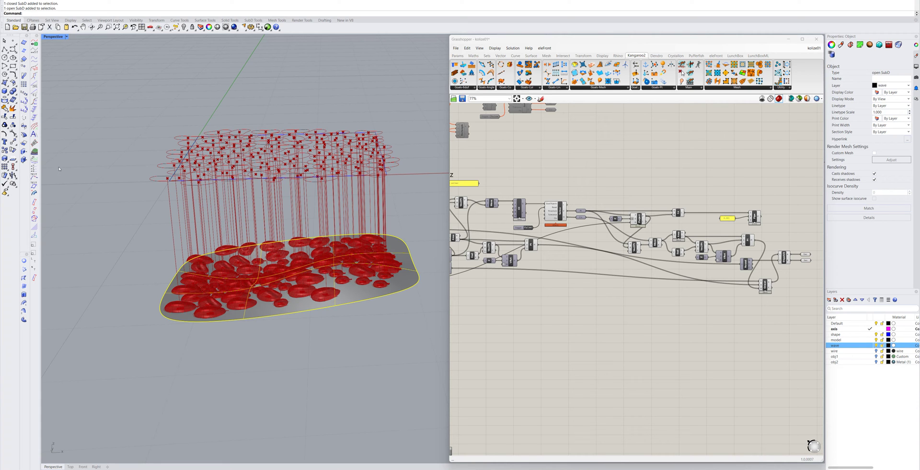
# Show the wave SubD's control points and raise the control point above its interior slightly to reshape the stone arrangement.
pyautogui.click(13, 132)
pyautogui.moveTo(343, 271); pyautogui.dragTo(342, 248, button='right')
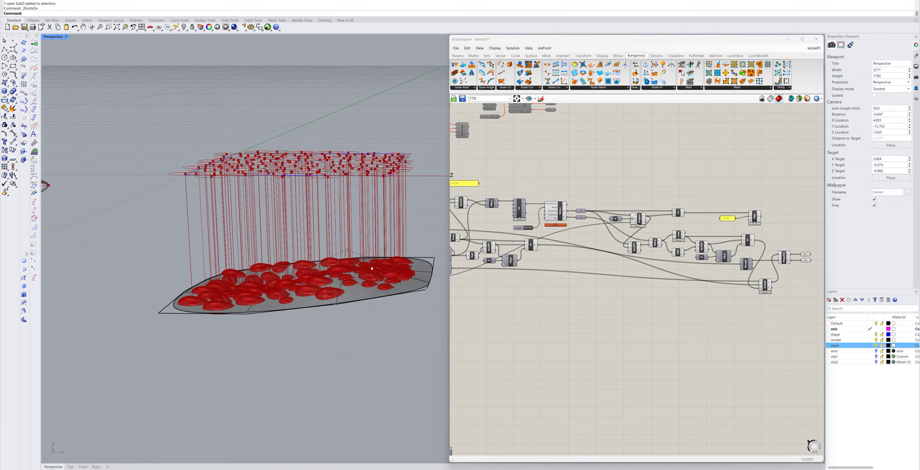
pyautogui.scroll(4, 341, 248)
pyautogui.click(339, 247)
pyautogui.scroll(-3, 267, 247)
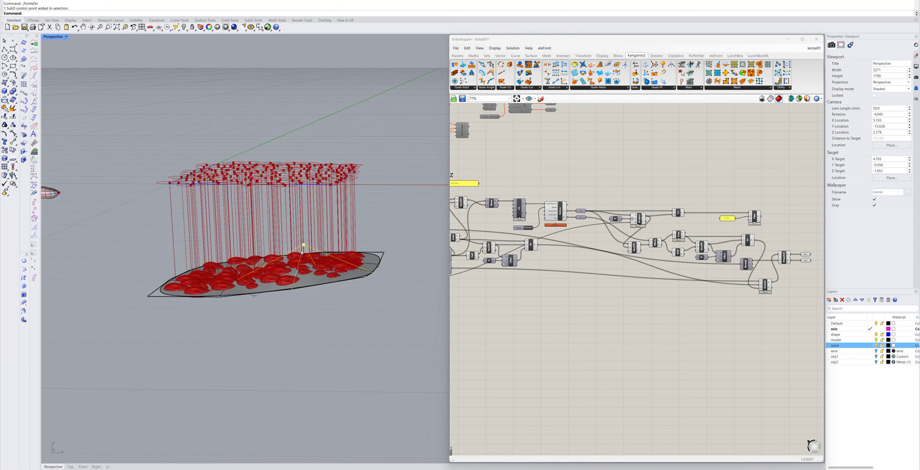
pyautogui.scroll(4, 302, 252)
pyautogui.moveTo(313, 252)
pyautogui.mouseDown(button='right')
pyautogui.moveTo(312, 229)
pyautogui.moveTo(312, 255)
pyautogui.mouseUp(button='right')
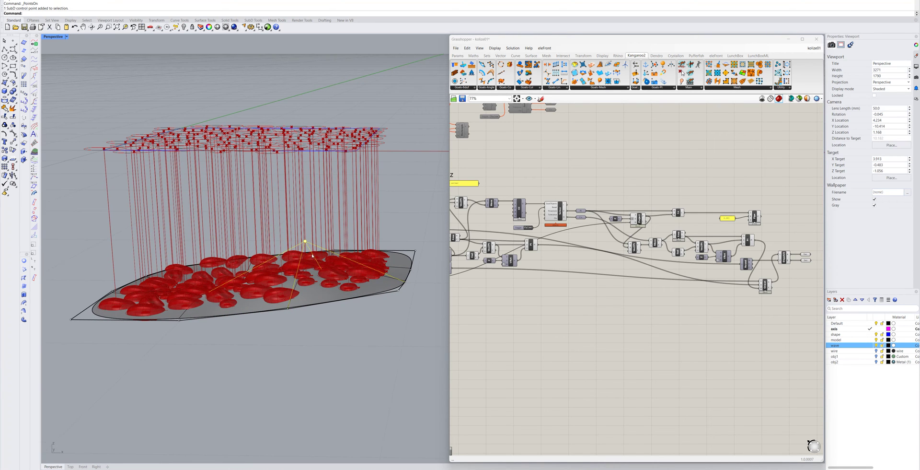
pyautogui.moveTo(305, 243); pyautogui.dragTo(305, 236)
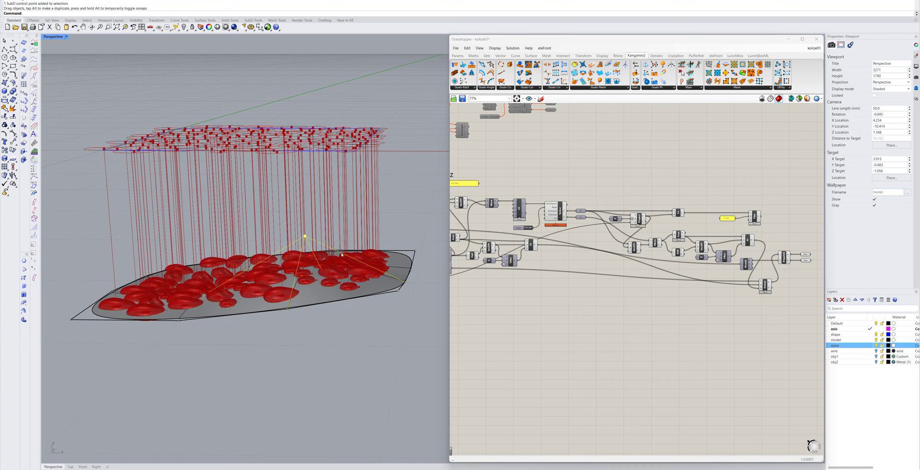
pyautogui.moveTo(348, 244); pyautogui.dragTo(352, 248, button='right')
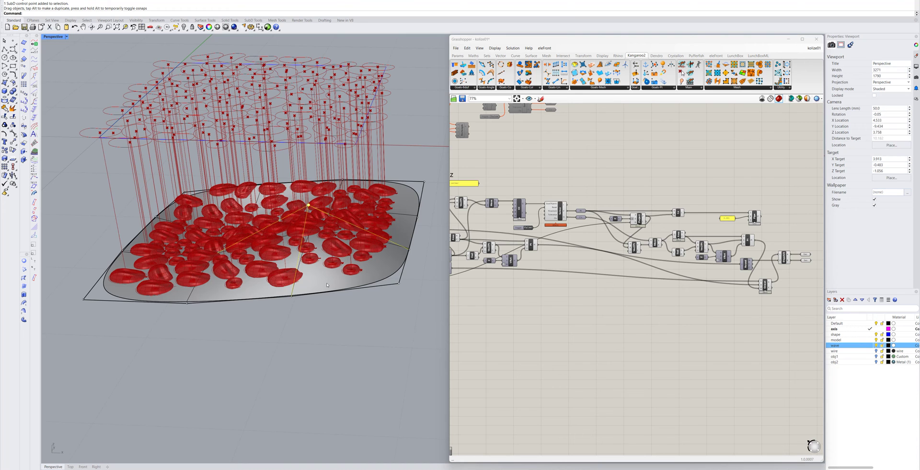
pyautogui.scroll(-4, 327, 285)
pyautogui.click(411, 269)
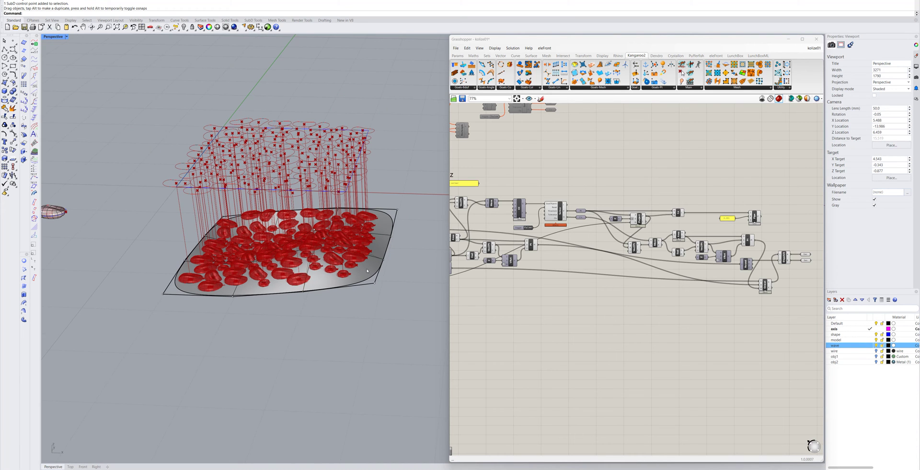
# Turn on the preview of the SubD parameter labelled wave geometry and compare it with the stones.
pyautogui.scroll(-3, 639, 270)
pyautogui.scroll(10, 494, 280)
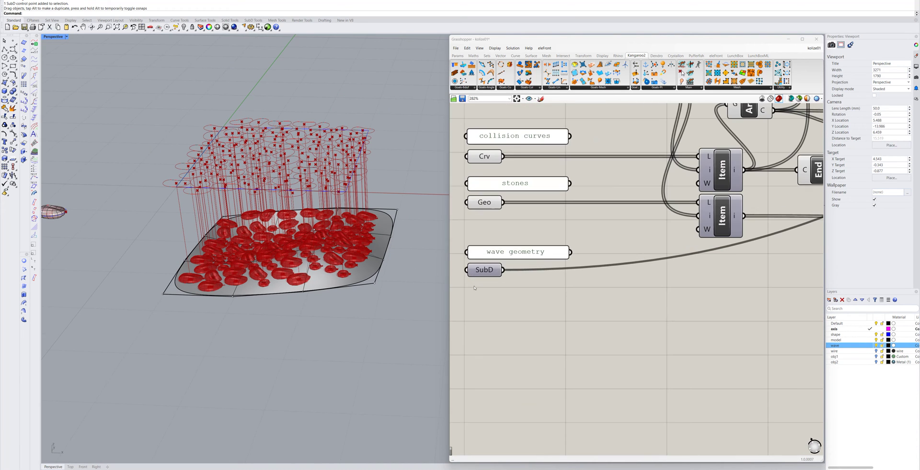
pyautogui.scroll(-2, 591, 272)
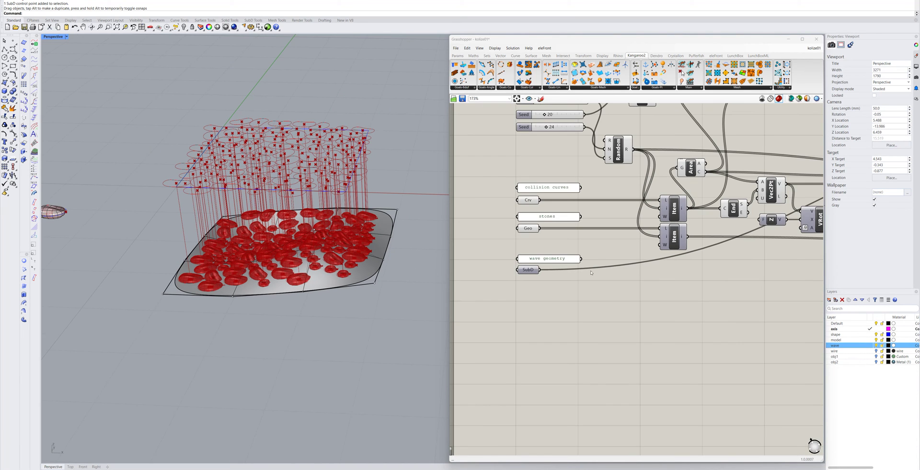
pyautogui.rightClick(532, 270)
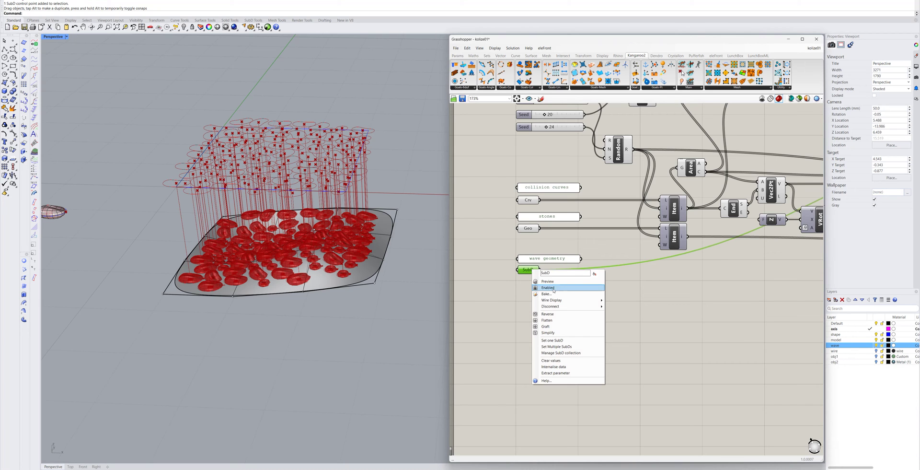
pyautogui.click(548, 281)
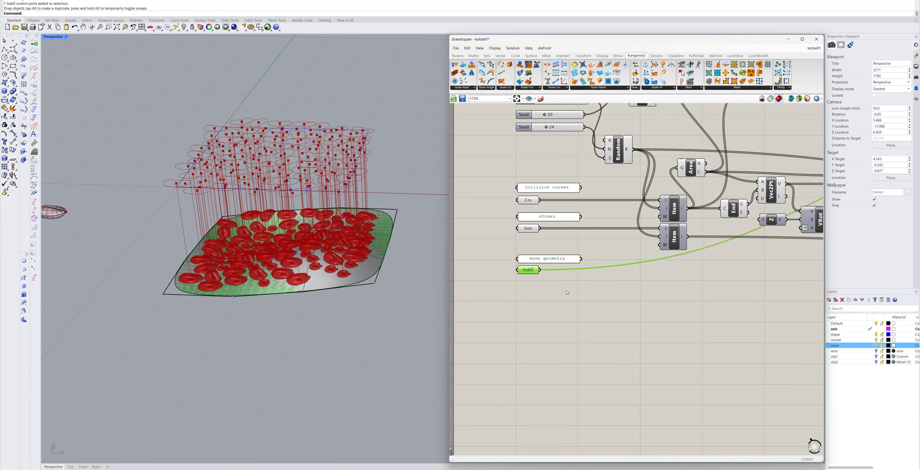
pyautogui.scroll(-3, 297, 271)
pyautogui.scroll(4, 297, 272)
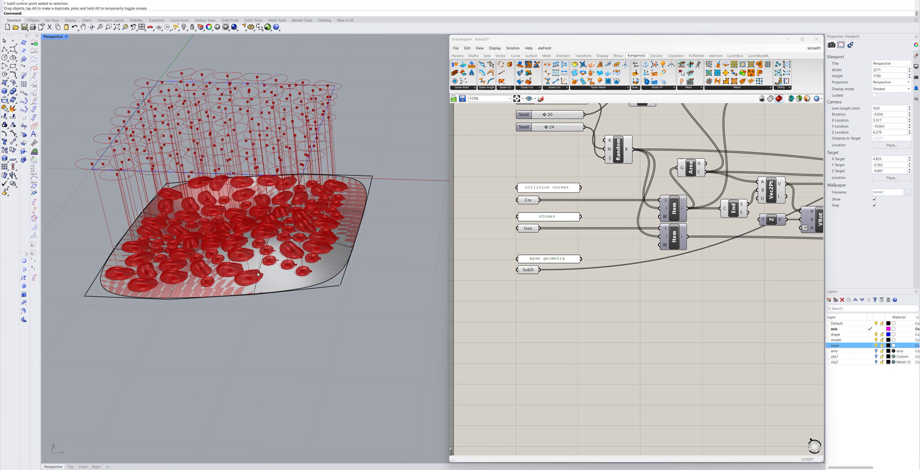
pyautogui.scroll(-5, 238, 266)
pyautogui.scroll(-6, 711, 415)
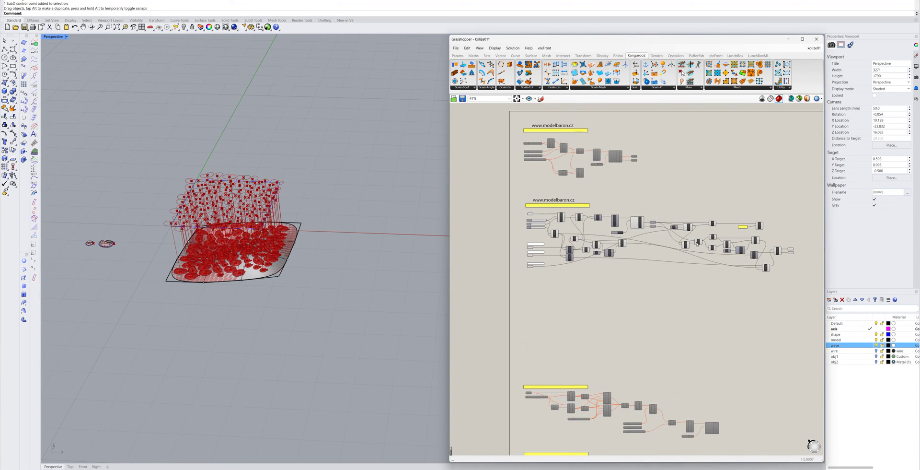
# Turn on the previews of the Pt and Crv parameters connected to the Solver's outputs.
pyautogui.scroll(6, 652, 224)
pyautogui.rightClick(642, 214)
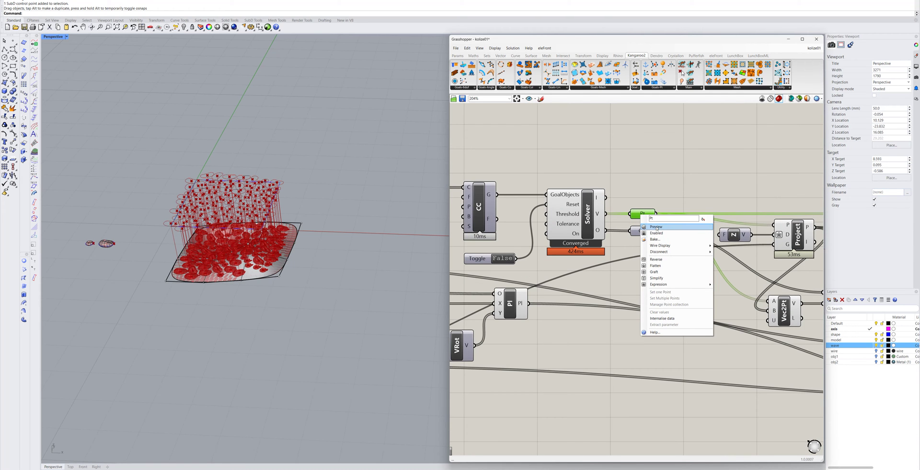
pyautogui.click(656, 227)
pyautogui.scroll(8, 200, 195)
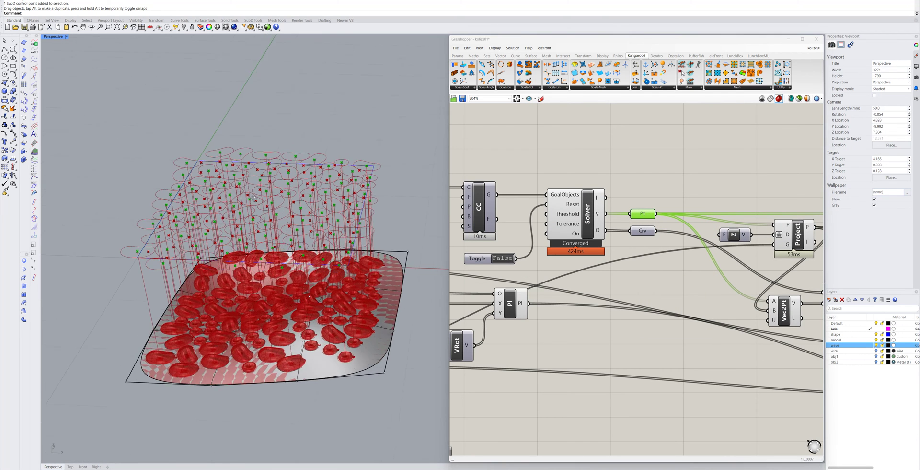
pyautogui.moveTo(250, 216); pyautogui.dragTo(251, 191, button='right')
pyautogui.rightClick(643, 231)
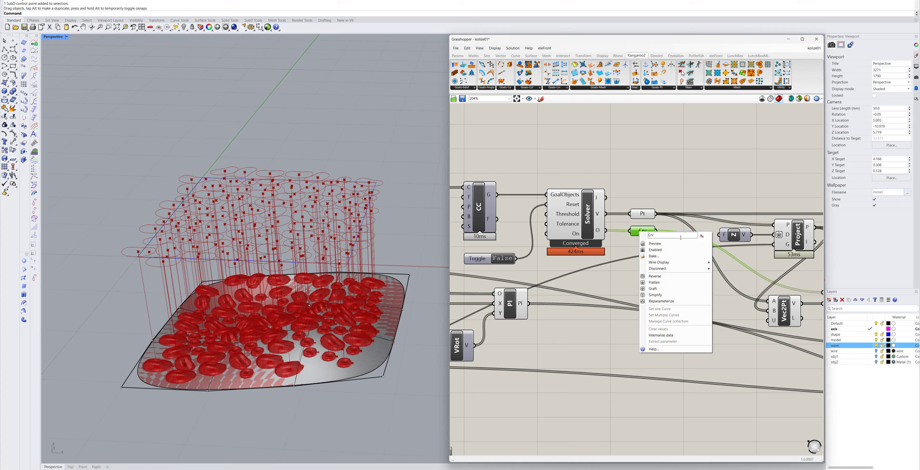
pyautogui.click(655, 244)
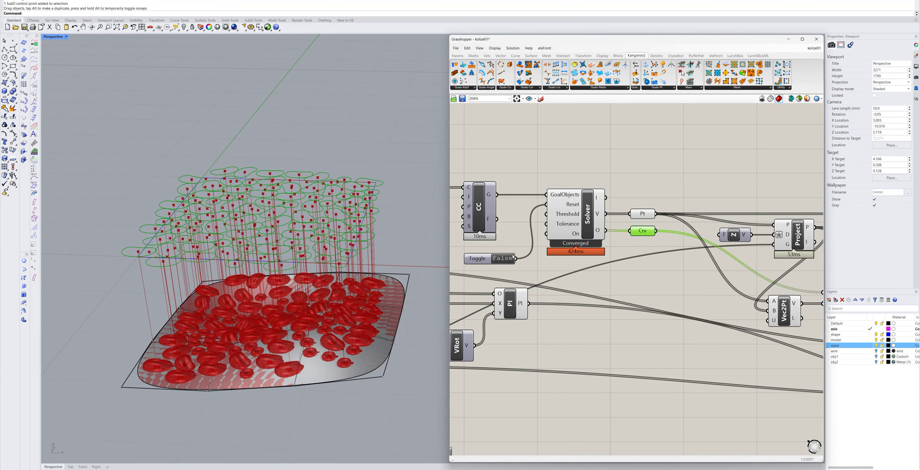
# Select the Pt parameter and the Project component to examine the solved points and their projection onto the wave surface.
pyautogui.click(643, 214)
pyautogui.scroll(-5, 218, 223)
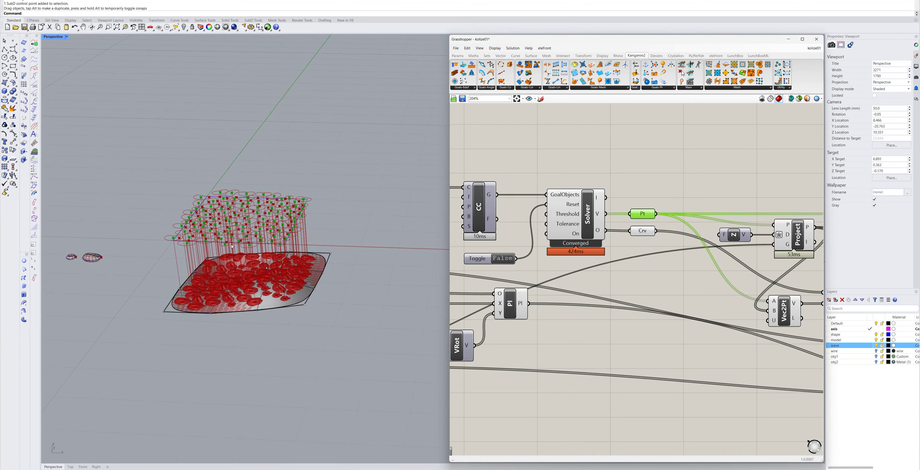
pyautogui.scroll(4, 232, 246)
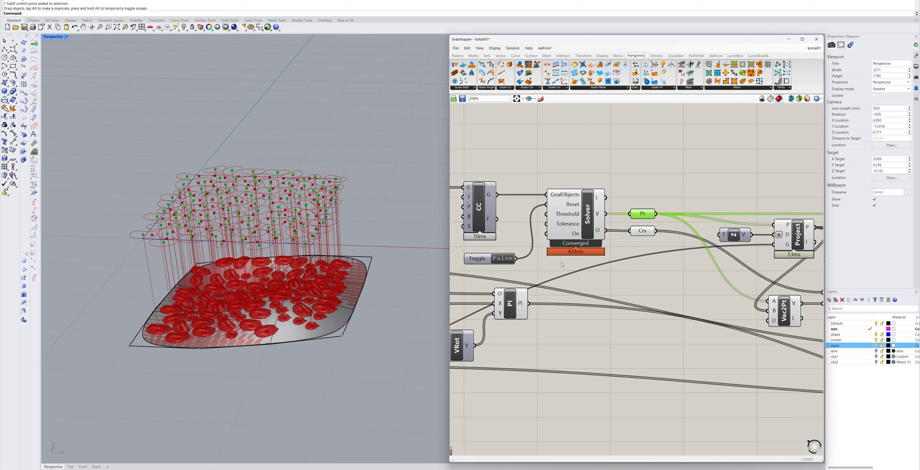
pyautogui.scroll(-3, 598, 235)
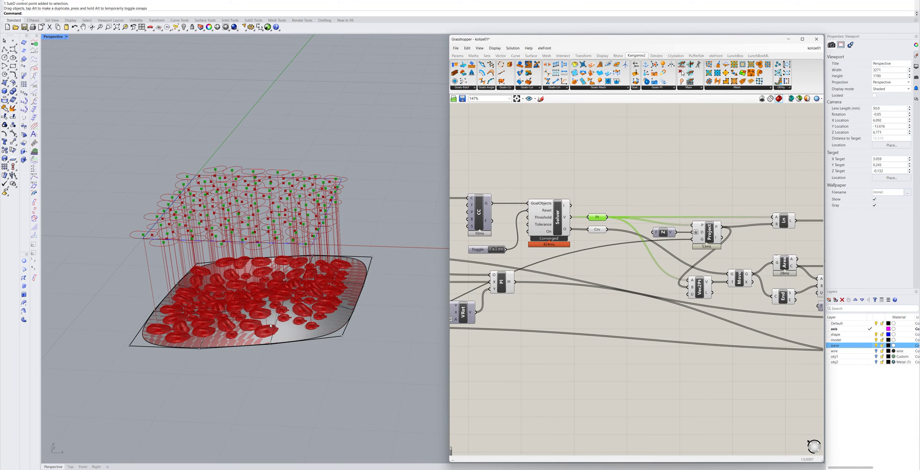
pyautogui.click(714, 235)
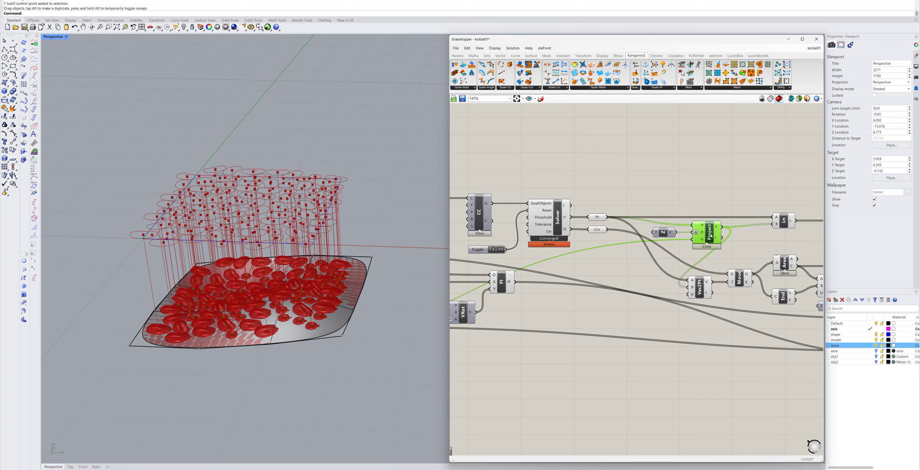
# Select the Ln component to examine the lines joining the solved points to their projections on the wave surface.
pyautogui.scroll(5, 209, 299)
pyautogui.scroll(-4, 197, 265)
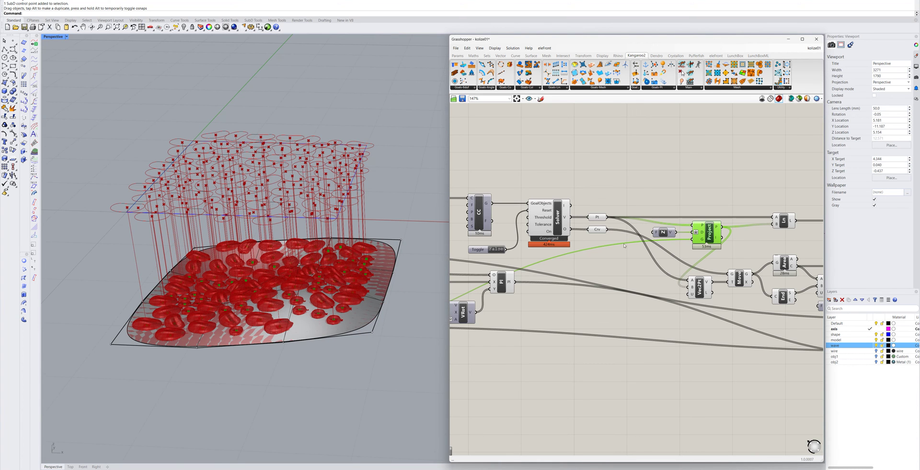
pyautogui.scroll(-2, 596, 240)
pyautogui.scroll(3, 742, 230)
pyautogui.click(727, 223)
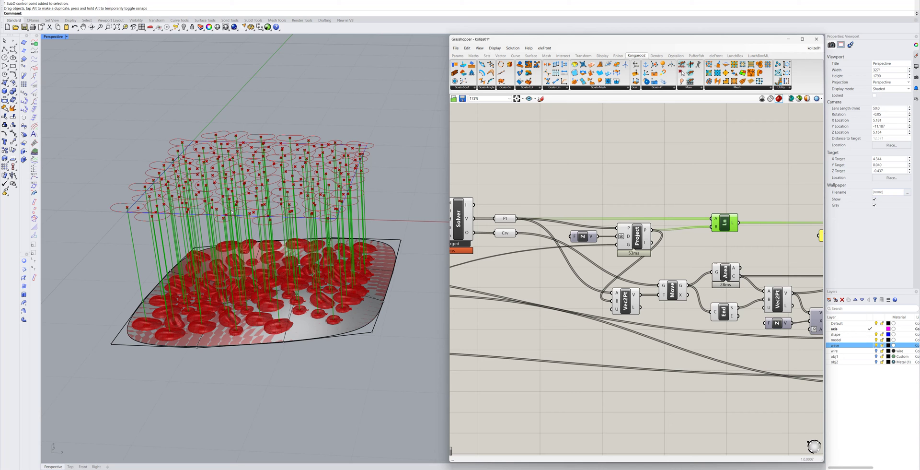
pyautogui.scroll(-4, 278, 243)
pyautogui.scroll(5, 286, 300)
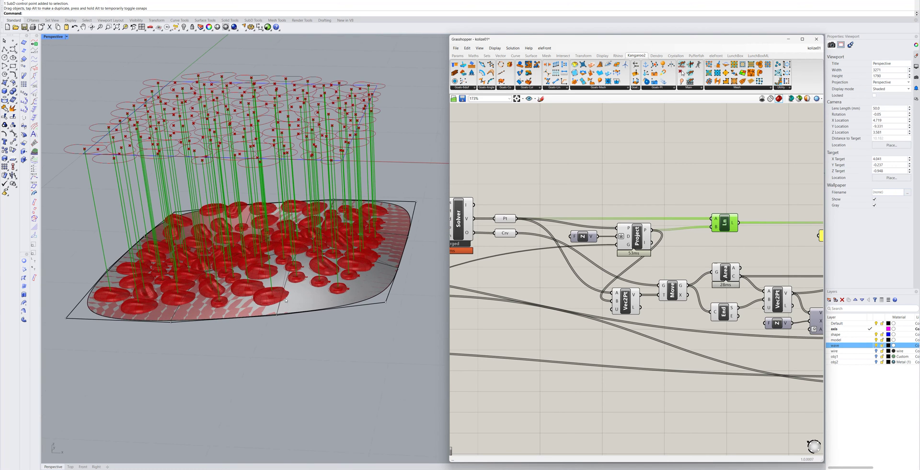
pyautogui.scroll(-3, 708, 224)
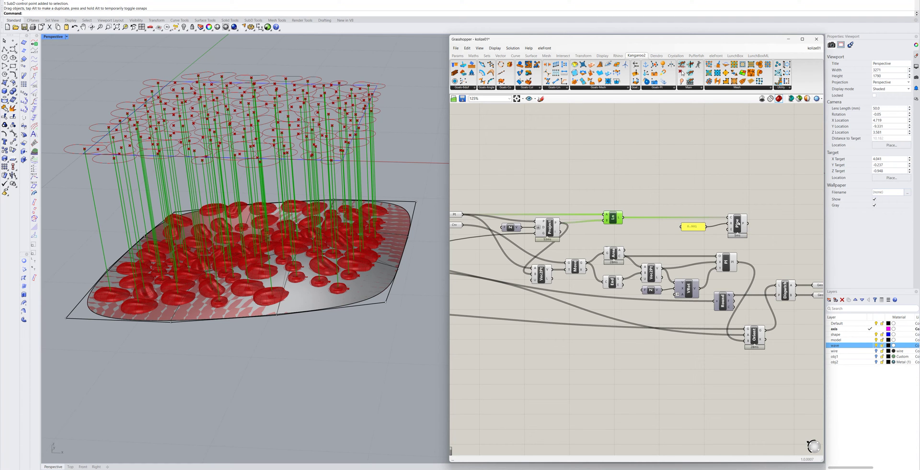
# Select the Pipe component to examine the thin wires generated along the hanging lines, and clear the selection.
pyautogui.click(737, 224)
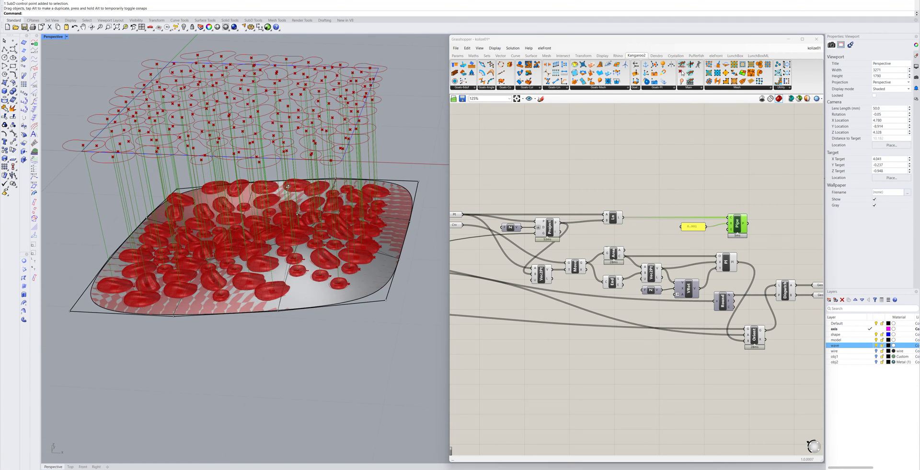
pyautogui.scroll(10, 283, 178)
pyautogui.scroll(-15, 276, 162)
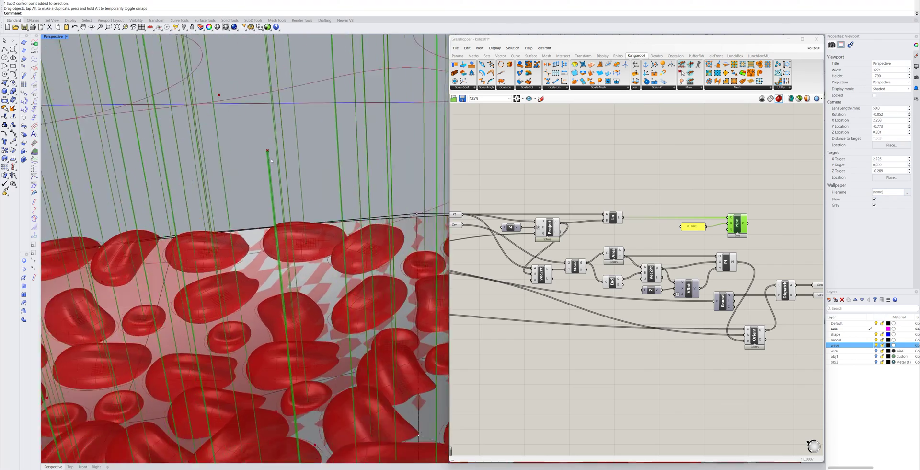
pyautogui.moveTo(302, 173); pyautogui.dragTo(285, 148, button='right')
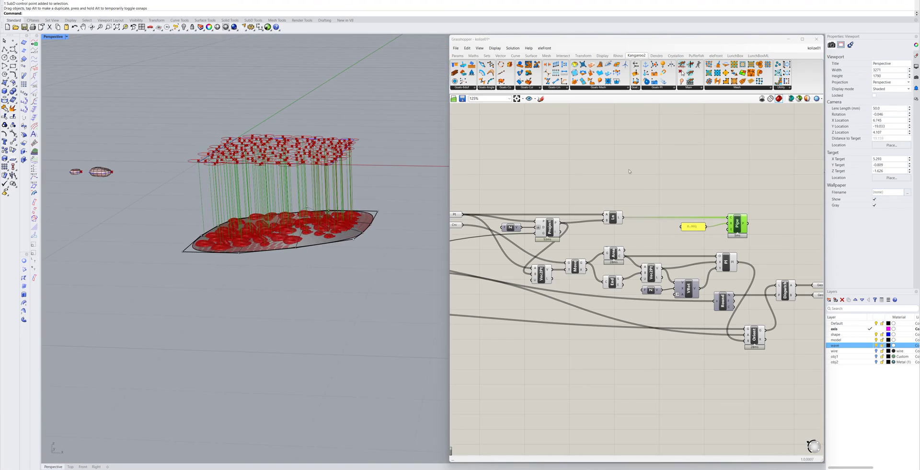
pyautogui.click(628, 172)
pyautogui.scroll(-3, 619, 226)
pyautogui.moveTo(314, 206); pyautogui.dragTo(316, 221, button='right')
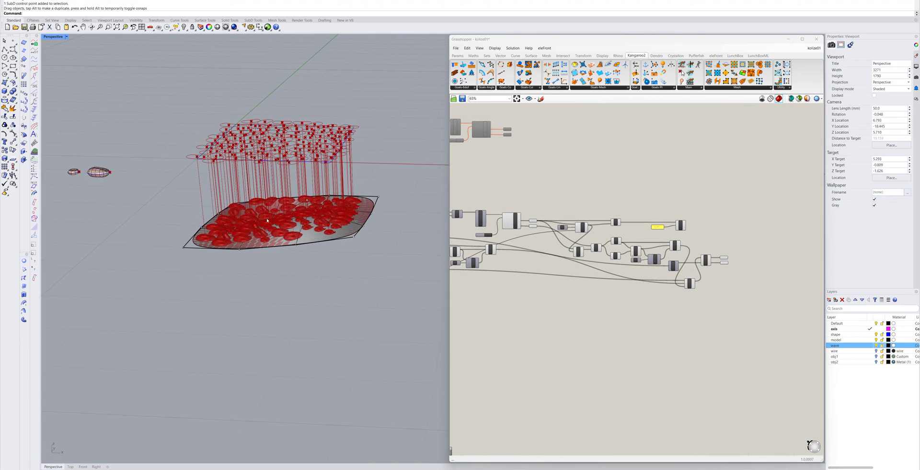
# Switch the Grasshopper preview from shaded to wireframe to see inside the stones on the wave surface.
pyautogui.scroll(5, 268, 219)
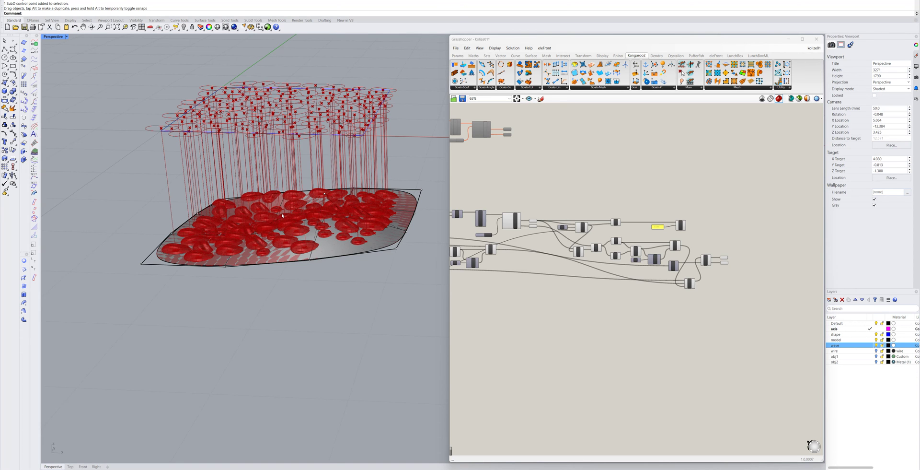
pyautogui.scroll(-6, 350, 223)
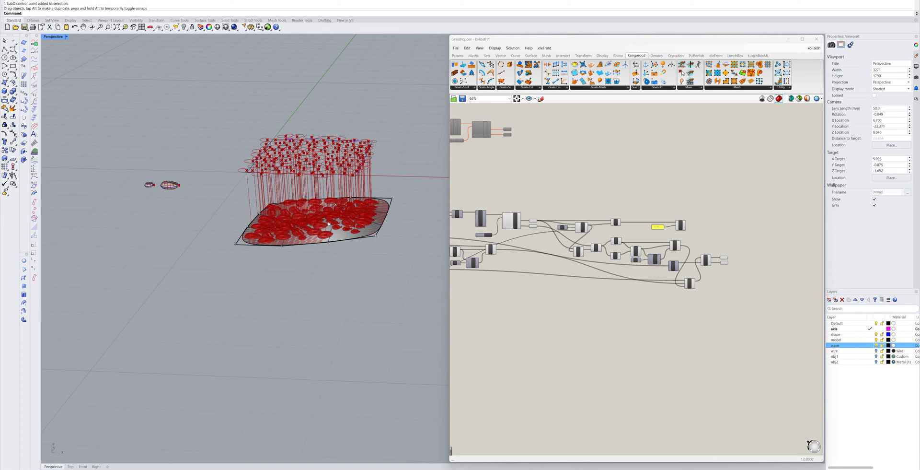
pyautogui.scroll(2, 329, 223)
pyautogui.scroll(13, 329, 224)
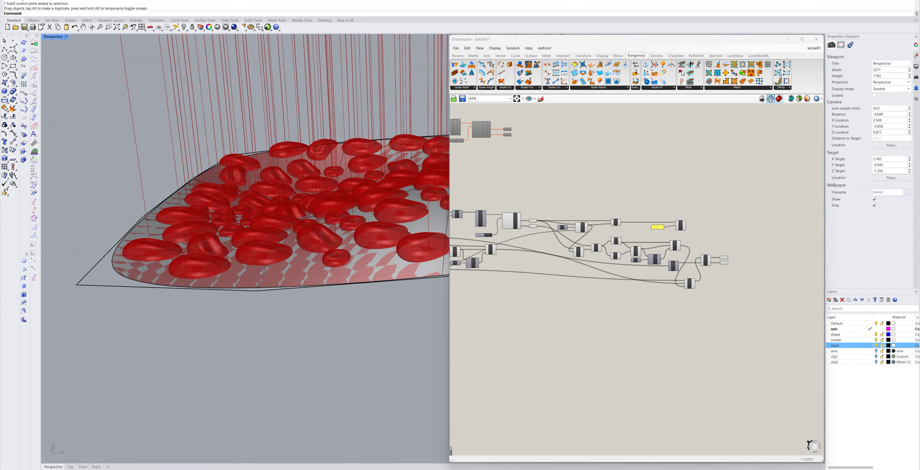
pyautogui.click(770, 98)
pyautogui.moveTo(242, 214); pyautogui.dragTo(233, 242, button='right')
pyautogui.scroll(-6, 233, 242)
pyautogui.scroll(2, 286, 203)
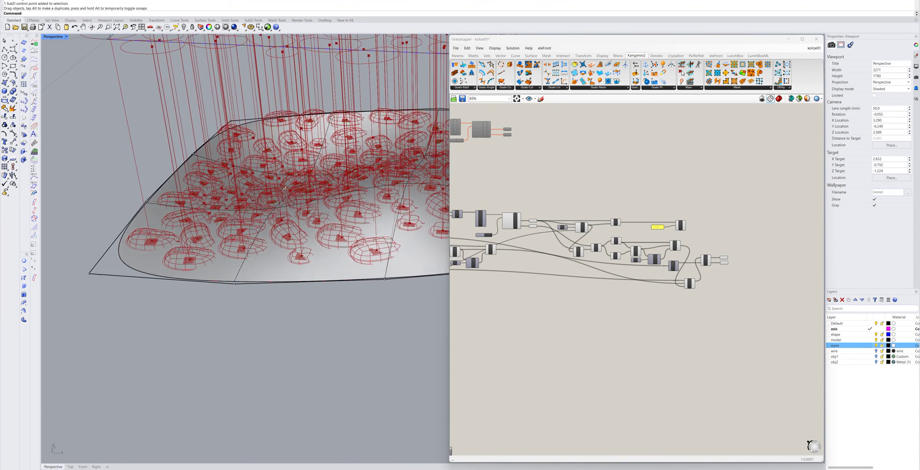
# Select the Orient component to examine the oriented stones and compare them with the two source stones.
pyautogui.scroll(4, 706, 286)
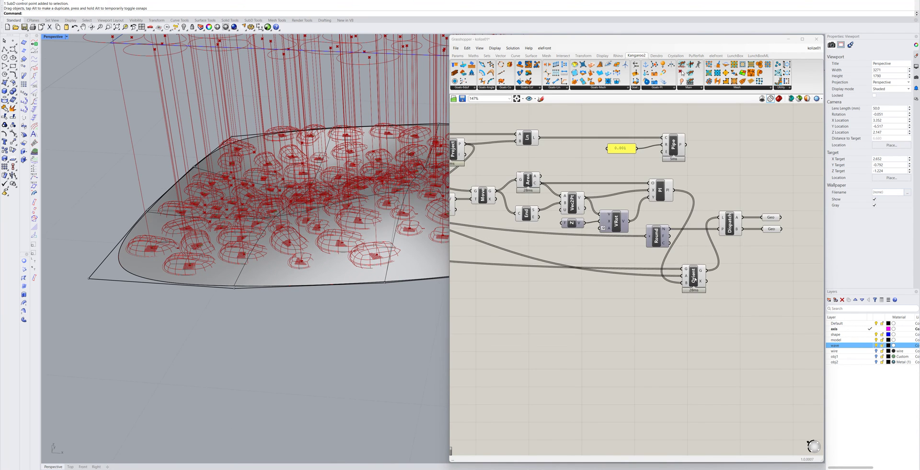
pyautogui.click(694, 274)
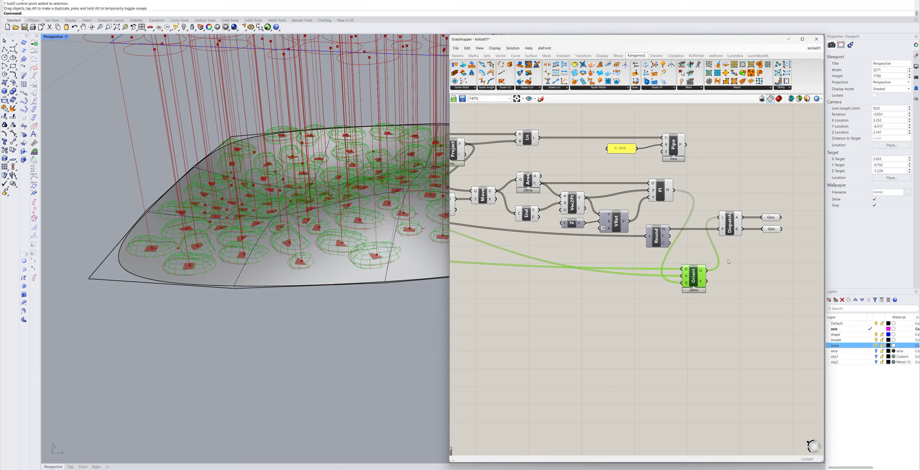
pyautogui.scroll(-2, 696, 277)
pyautogui.scroll(4, 701, 276)
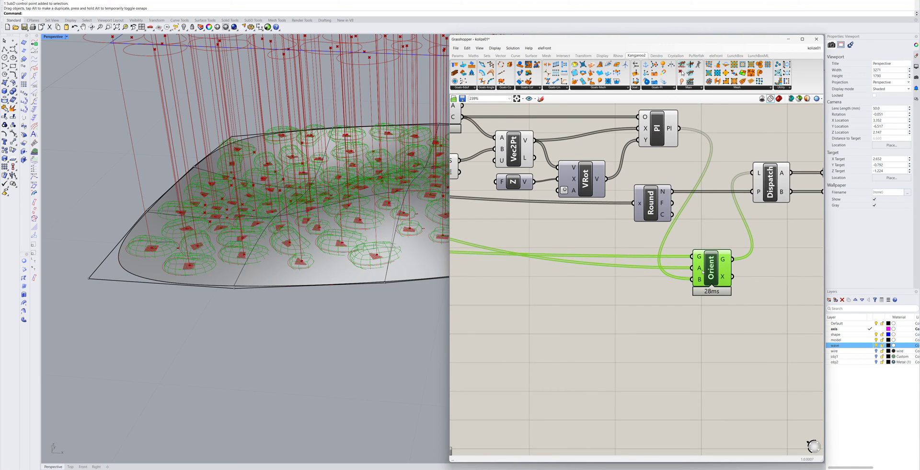
pyautogui.moveTo(701, 271)
pyautogui.scroll(-10, 418, 256)
pyautogui.scroll(15, 269, 213)
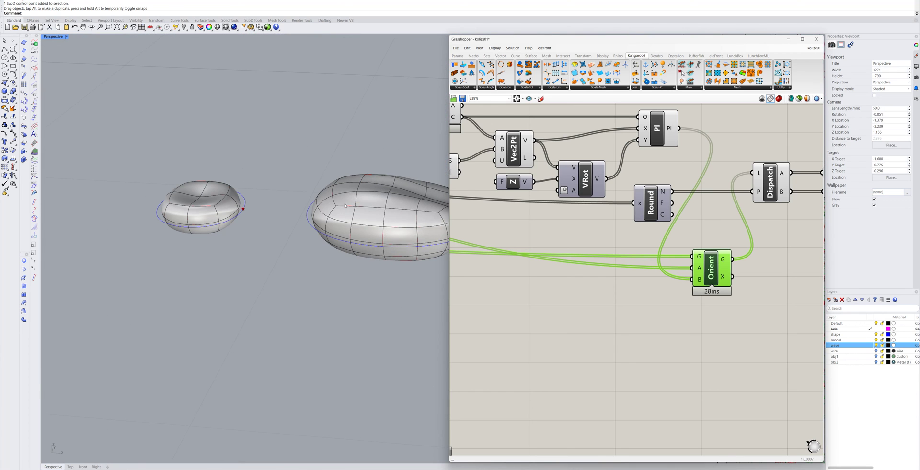
# Hide the model layer to expose the source stones' wireframes and their base planes.
pyautogui.click(844, 339)
pyautogui.click(877, 339)
pyautogui.scroll(-4, 178, 247)
pyautogui.scroll(6, 278, 246)
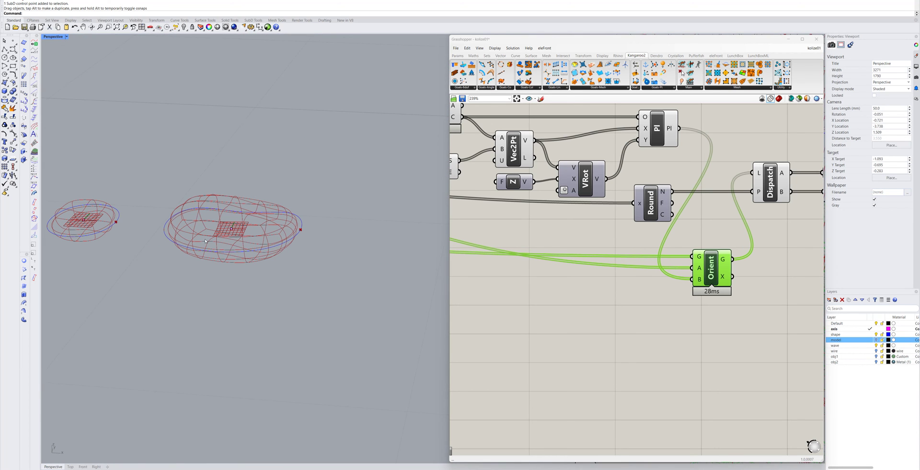
pyautogui.scroll(-10, 204, 241)
pyautogui.scroll(-2, 203, 242)
pyautogui.scroll(8, 305, 267)
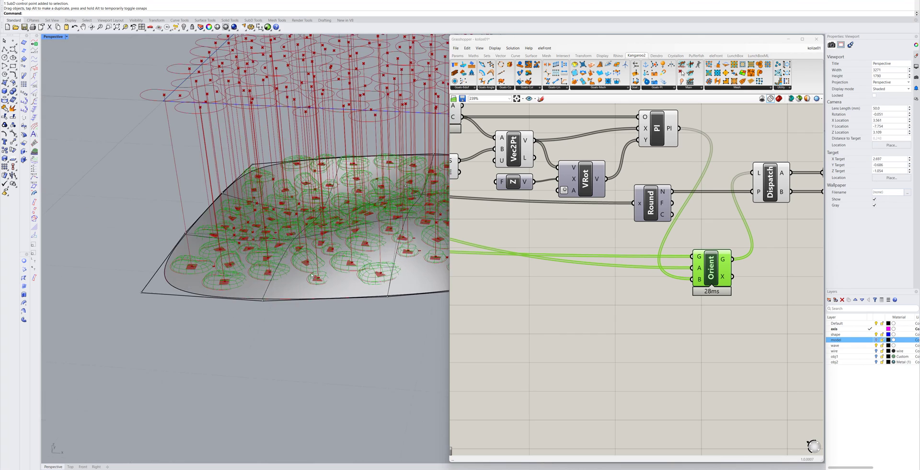
# Examine how the oriented stones align with the target planes at the ends of the hanging lines.
pyautogui.scroll(3, 306, 267)
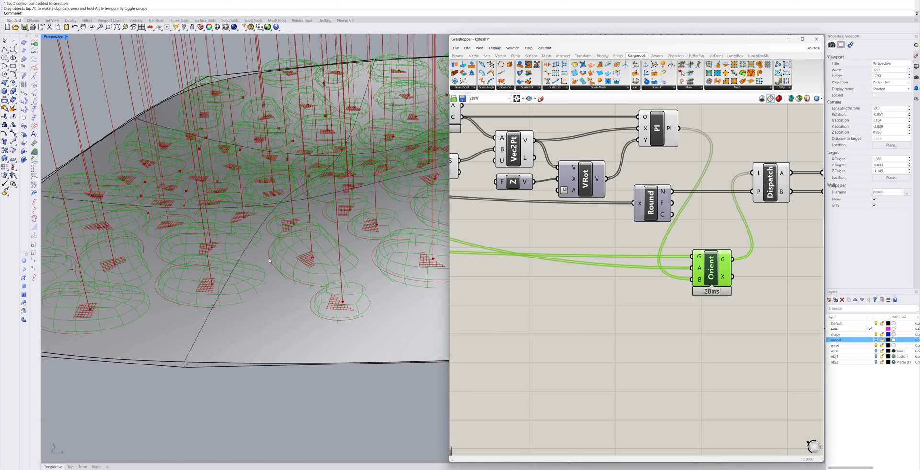
pyautogui.scroll(-9, 269, 260)
pyautogui.moveTo(270, 260); pyautogui.dragTo(267, 281, button='right')
pyautogui.scroll(8, 252, 252)
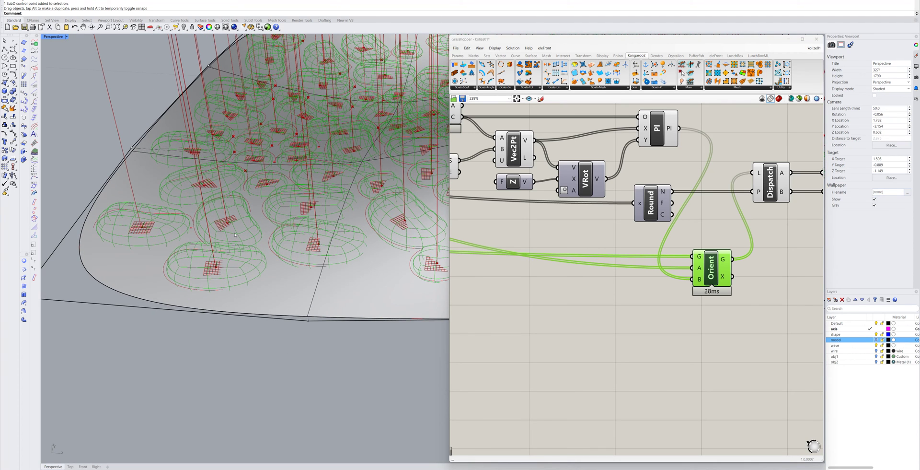
pyautogui.scroll(4, 228, 227)
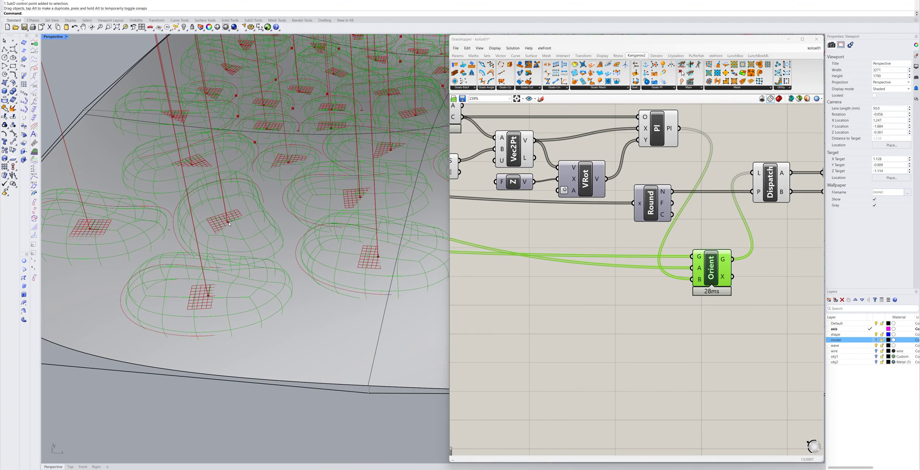
pyautogui.scroll(-9, 229, 223)
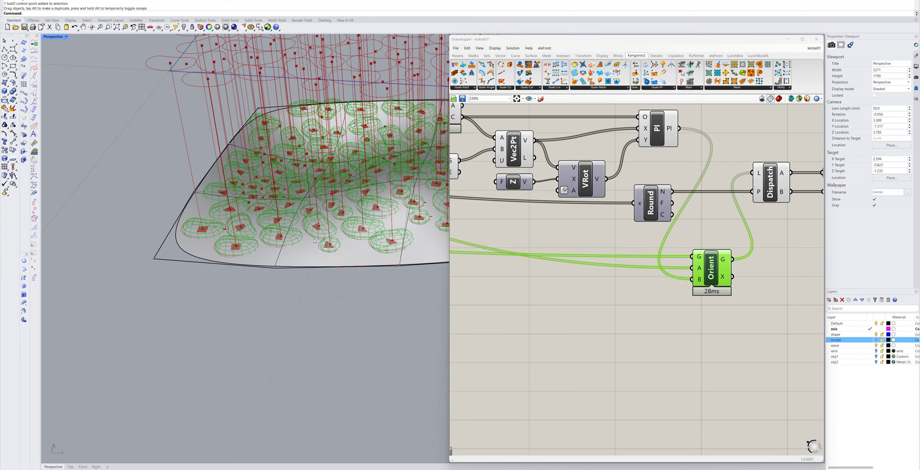
pyautogui.scroll(-3, 251, 285)
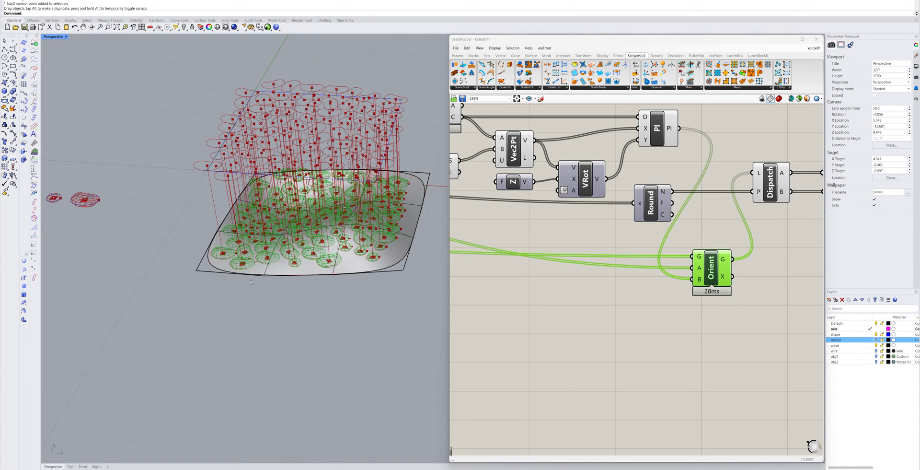
pyautogui.scroll(5, 250, 268)
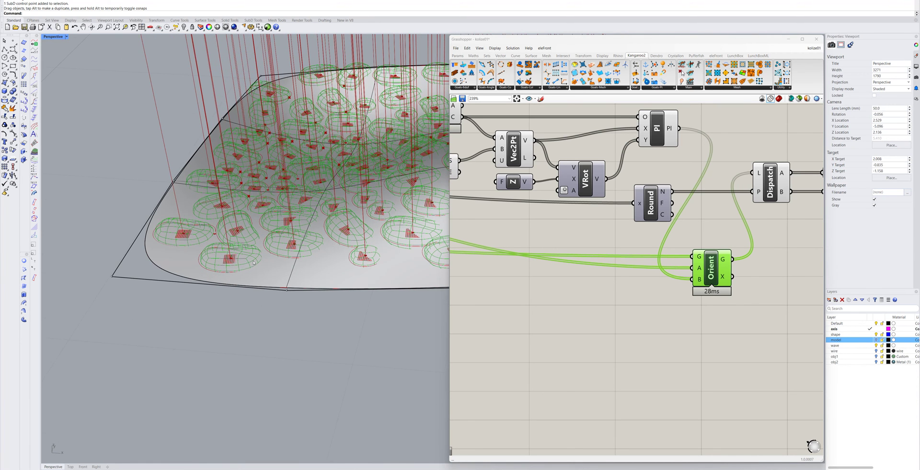
pyautogui.scroll(5, 251, 256)
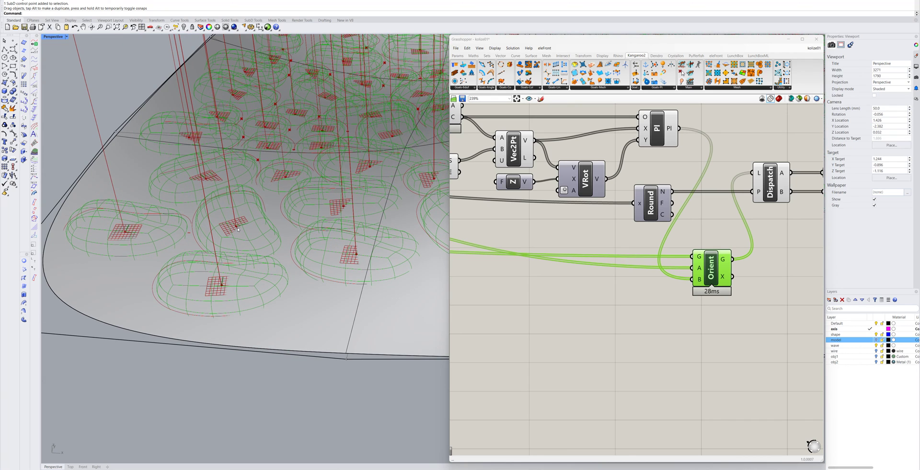
pyautogui.scroll(-5, 238, 229)
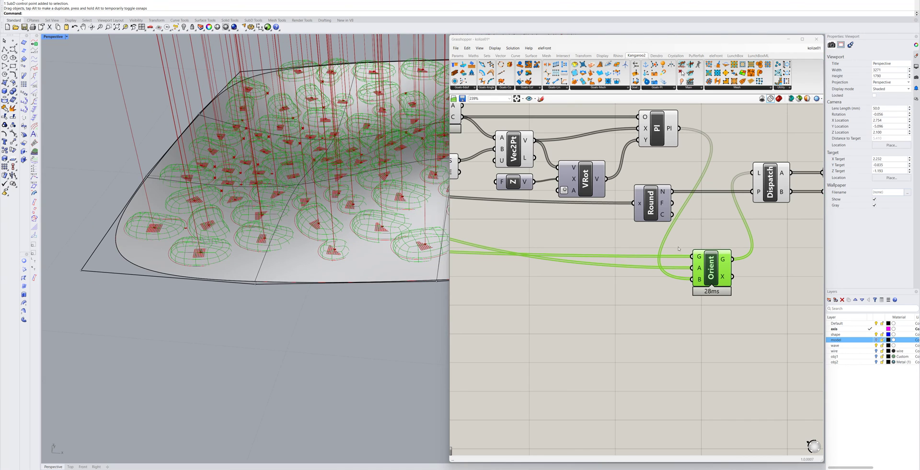
# Select the Area component to examine the centre points of the moved curves on the wave surface.
pyautogui.click(679, 249)
pyautogui.scroll(-6, 623, 250)
pyautogui.scroll(4, 552, 228)
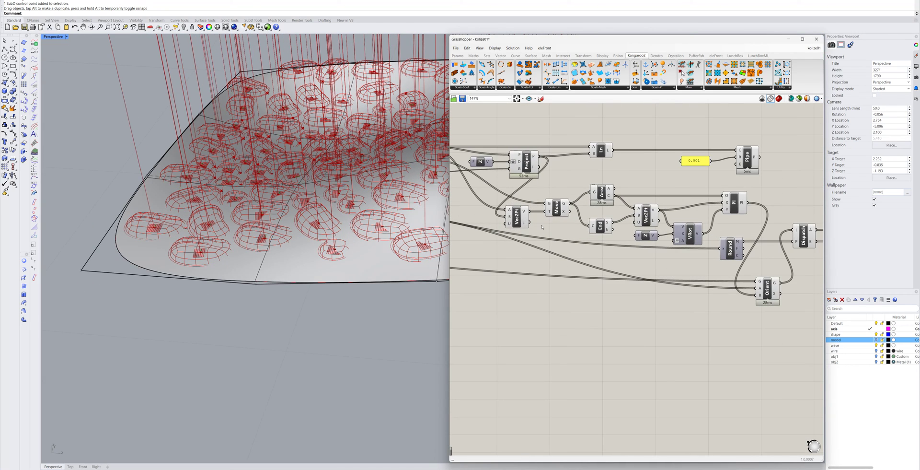
pyautogui.click(602, 194)
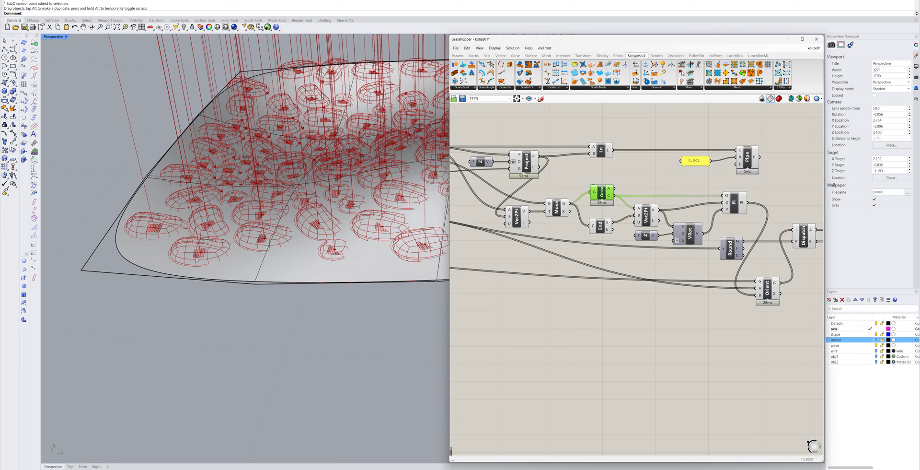
pyautogui.scroll(-4, 615, 232)
pyautogui.scroll(3, 671, 240)
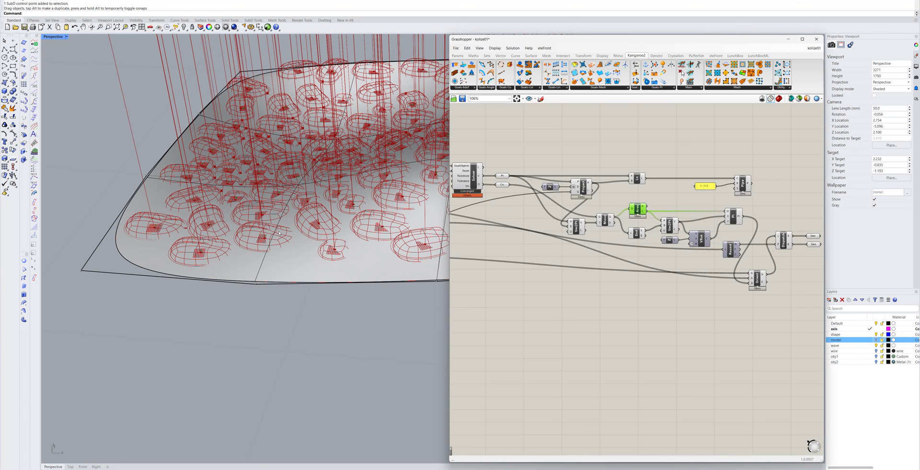
pyautogui.scroll(4, 272, 250)
pyautogui.scroll(-5, 272, 249)
pyautogui.scroll(2, 247, 230)
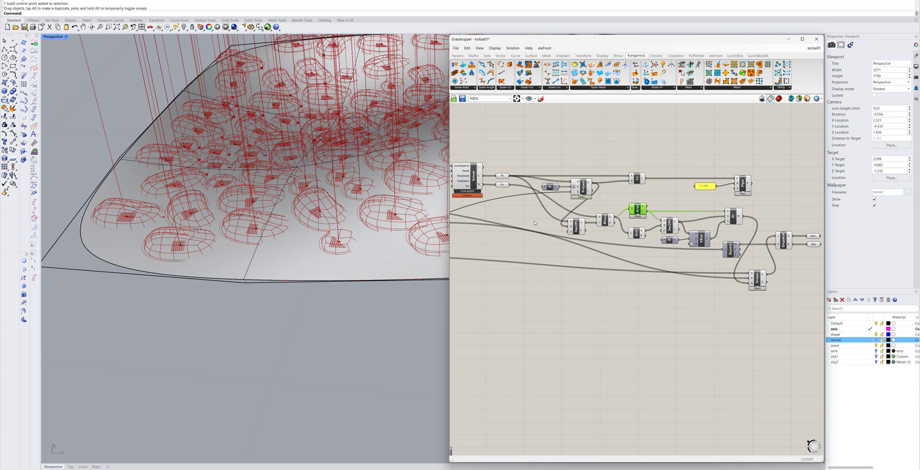
# Select the End component and hide the wave layer to show the curve end points around the stones.
pyautogui.click(640, 234)
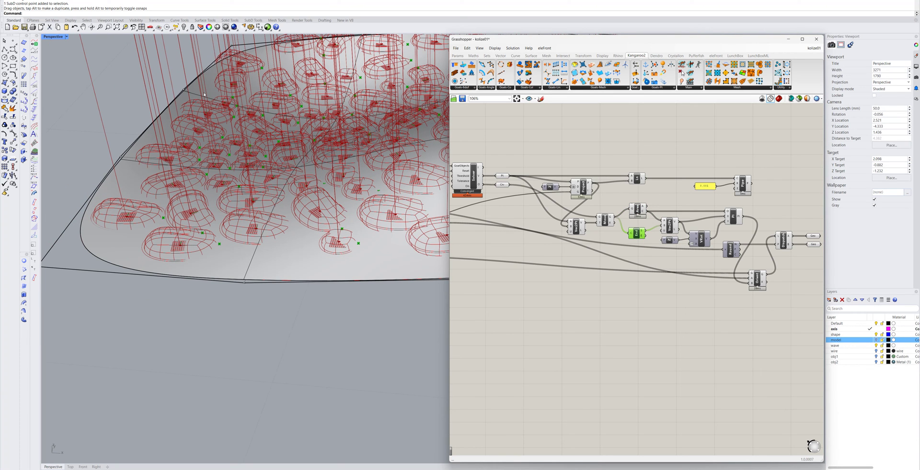
pyautogui.click(877, 346)
pyautogui.scroll(-6, 250, 239)
pyautogui.scroll(2, 250, 239)
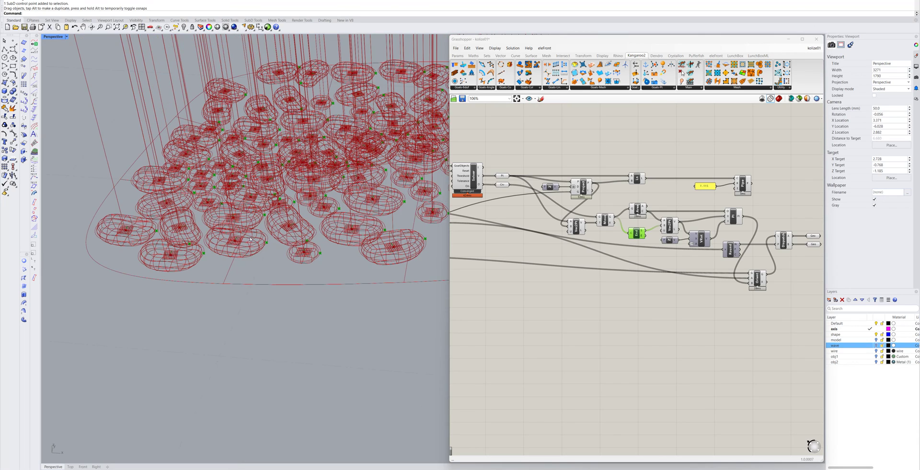
pyautogui.scroll(4, 240, 243)
# Select the Area, End and Vec2Pt components in turn to examine how centres and end points define the direction vectors.
pyautogui.click(638, 209)
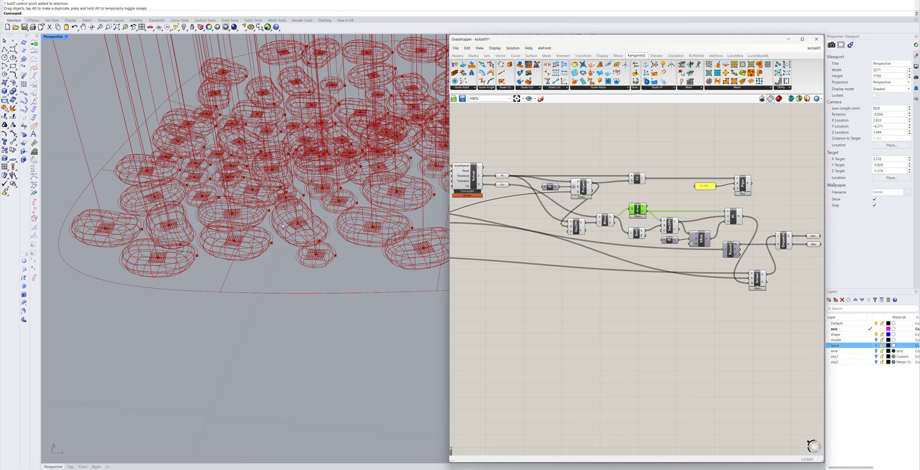
pyautogui.scroll(14, 230, 243)
pyautogui.click(640, 233)
pyautogui.scroll(-14, 295, 276)
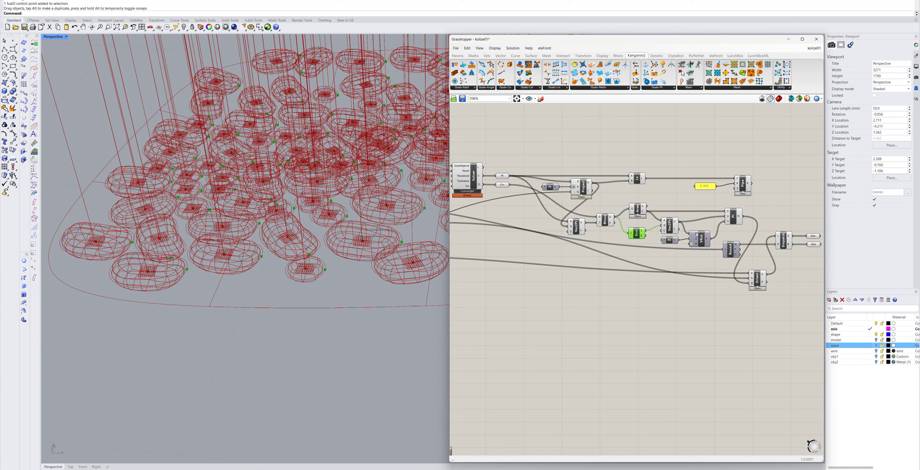
pyautogui.click(671, 227)
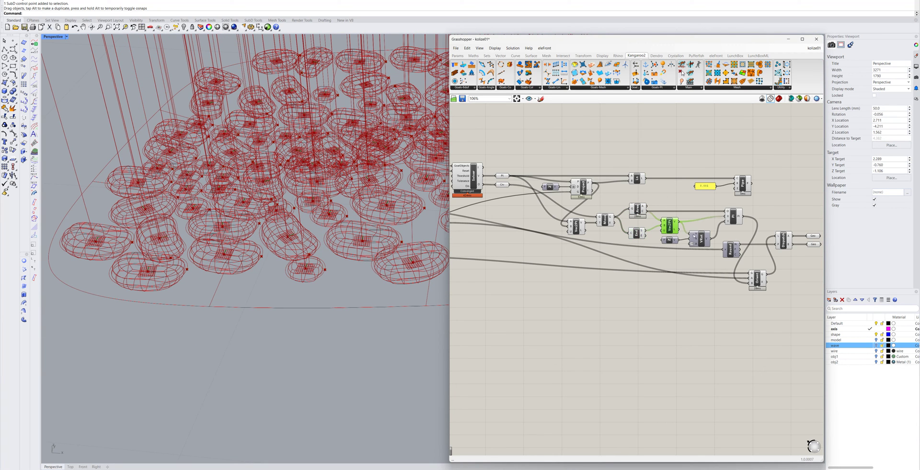
# Select the Rotate vector and Plane components in turn to examine the target planes built on the wave surface.
pyautogui.scroll(2, 694, 234)
pyautogui.click(701, 238)
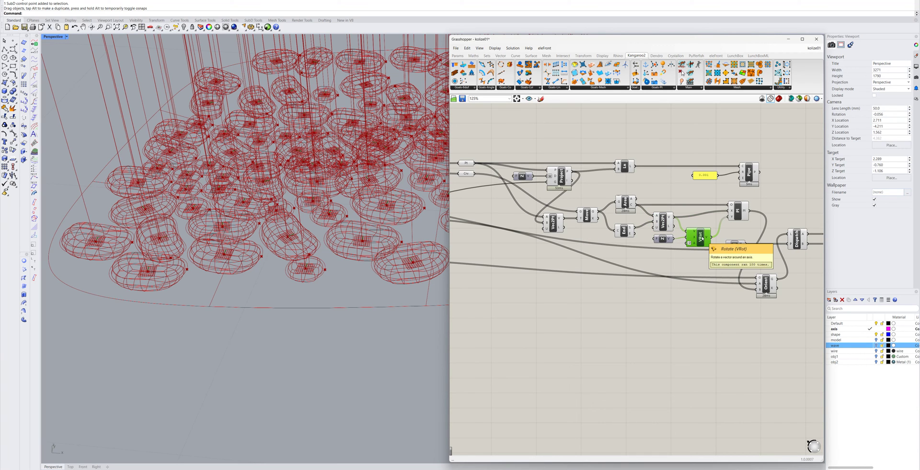
pyautogui.click(742, 211)
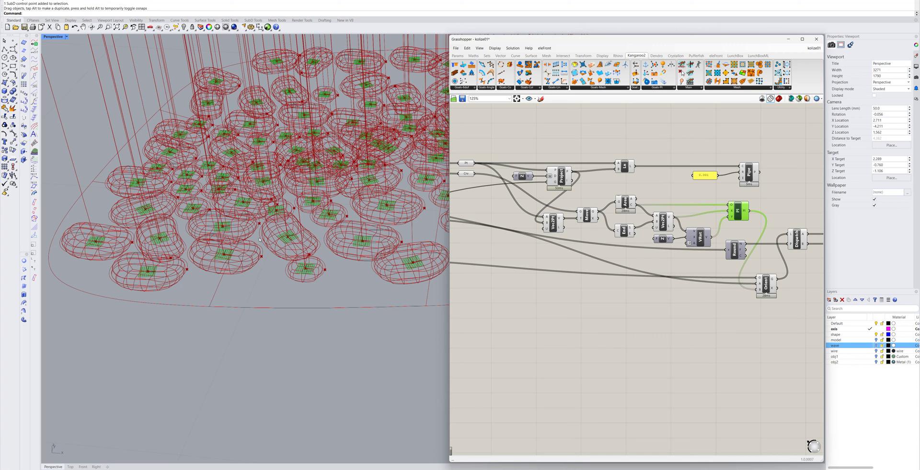
# Select the plane component for the source stones to examine the reference planes on the two original shapes.
pyautogui.scroll(-10, 308, 257)
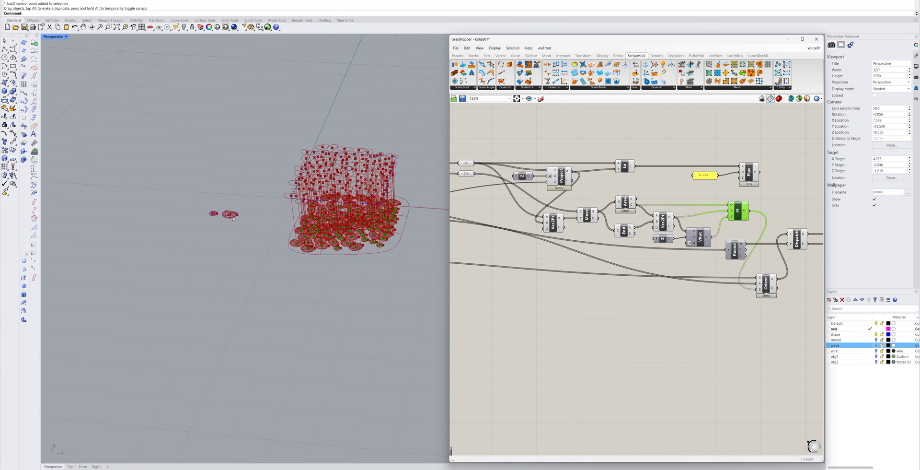
pyautogui.scroll(10, 233, 218)
pyautogui.scroll(-8, 680, 259)
pyautogui.scroll(9, 581, 246)
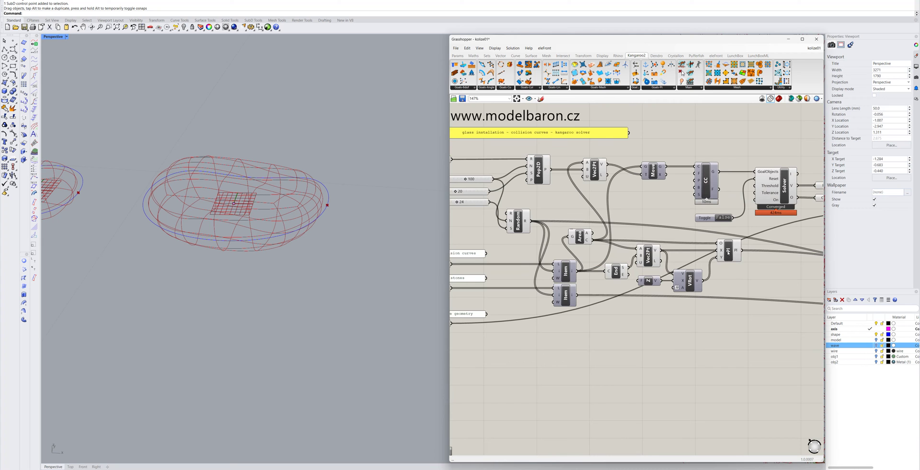
pyautogui.click(728, 253)
pyautogui.scroll(-6, 204, 238)
pyautogui.scroll(4, 207, 236)
pyautogui.scroll(-5, 683, 275)
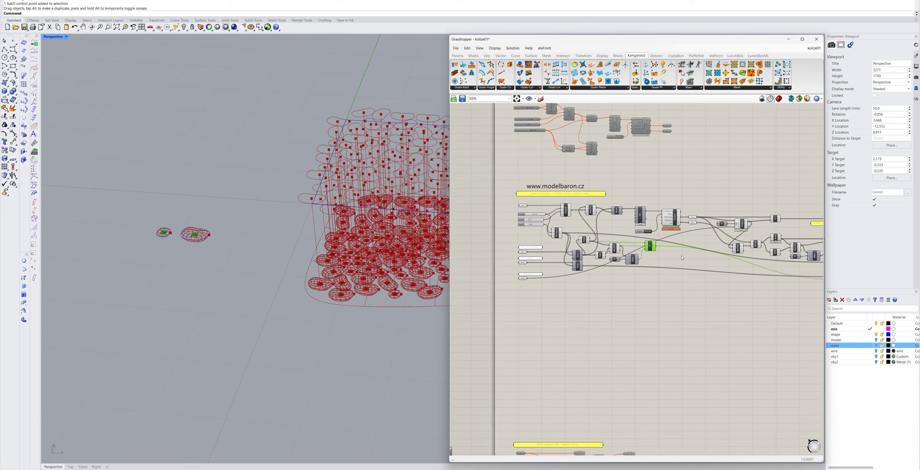
# Select the Orient component to examine the stones placed from the reference planes onto the target planes.
pyautogui.scroll(6, 767, 269)
pyautogui.click(787, 276)
pyautogui.scroll(-4, 144, 231)
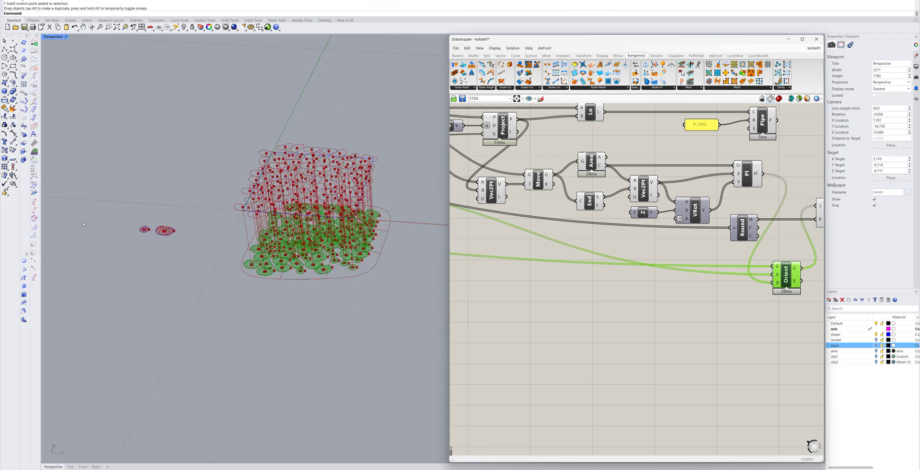
pyautogui.keyDown('shift'); pyautogui.moveTo(278, 246); pyautogui.dragTo(216, 240, button='right'); pyautogui.keyUp('shift')
pyautogui.scroll(7, 215, 239)
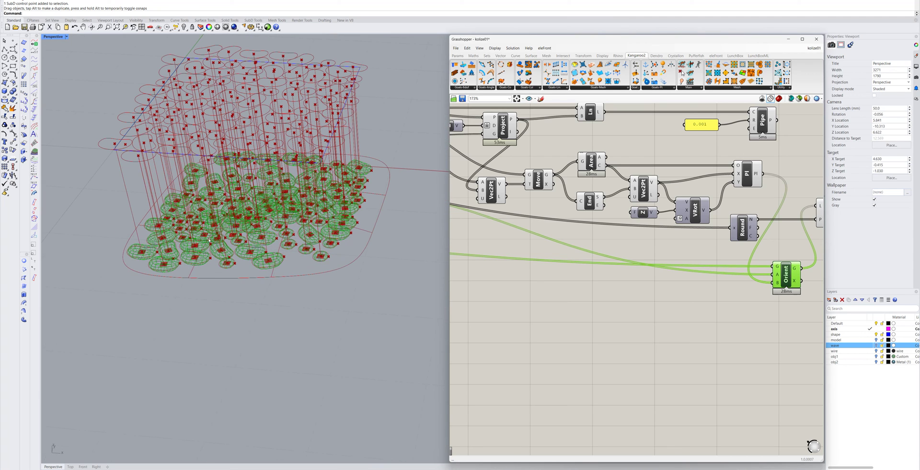
pyautogui.moveTo(241, 229); pyautogui.dragTo(232, 203, button='right')
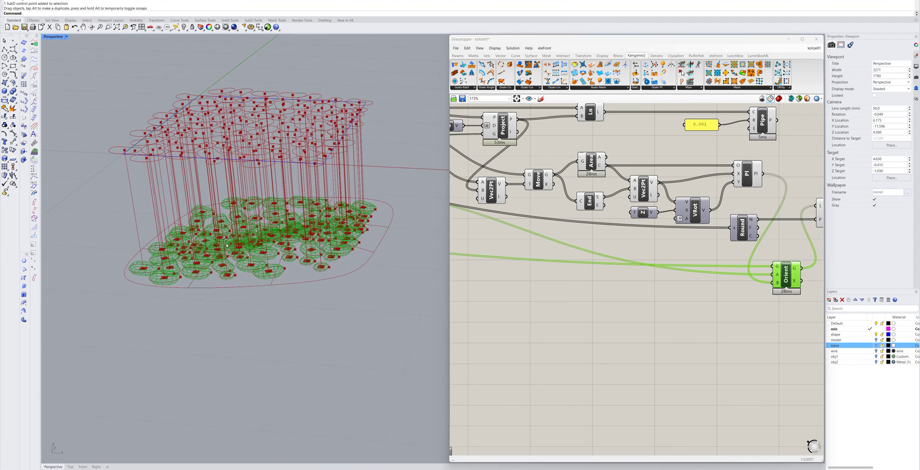
pyautogui.scroll(2, 228, 242)
pyautogui.scroll(-5, 575, 232)
pyautogui.scroll(5, 678, 221)
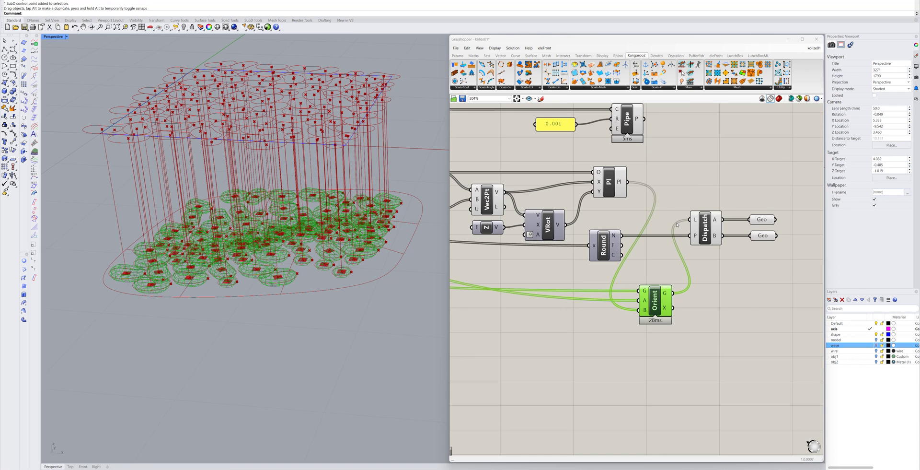
# Select the Dispatch component and switch the Grasshopper preview to shaded to show the oriented stones as solids.
pyautogui.click(704, 226)
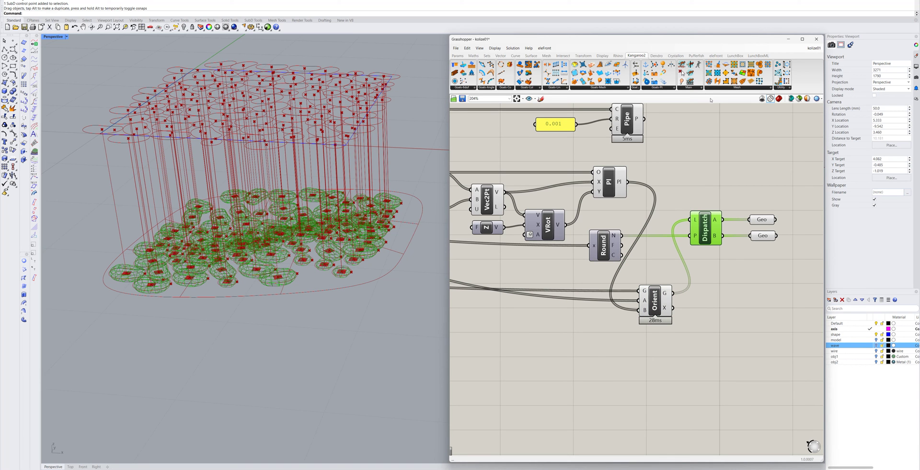
pyautogui.click(779, 99)
pyautogui.scroll(-5, 303, 253)
pyautogui.moveTo(303, 253); pyautogui.dragTo(305, 262, button='right')
pyautogui.scroll(3, 303, 242)
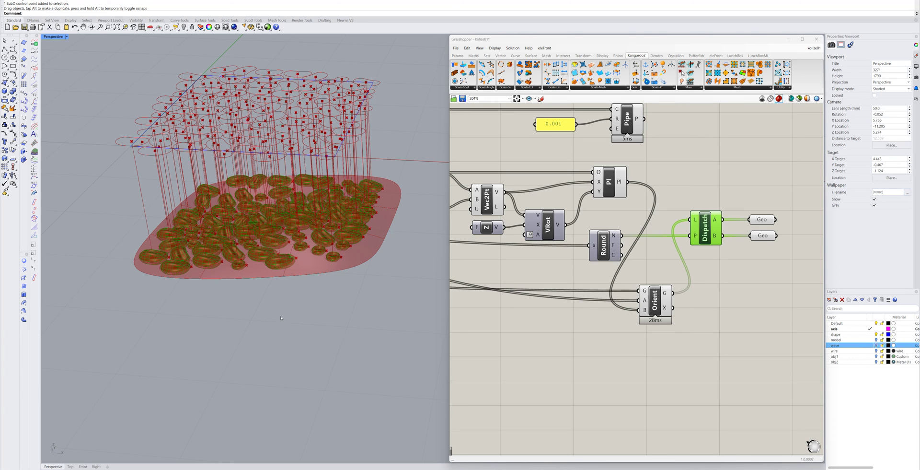
pyautogui.scroll(-3, 399, 251)
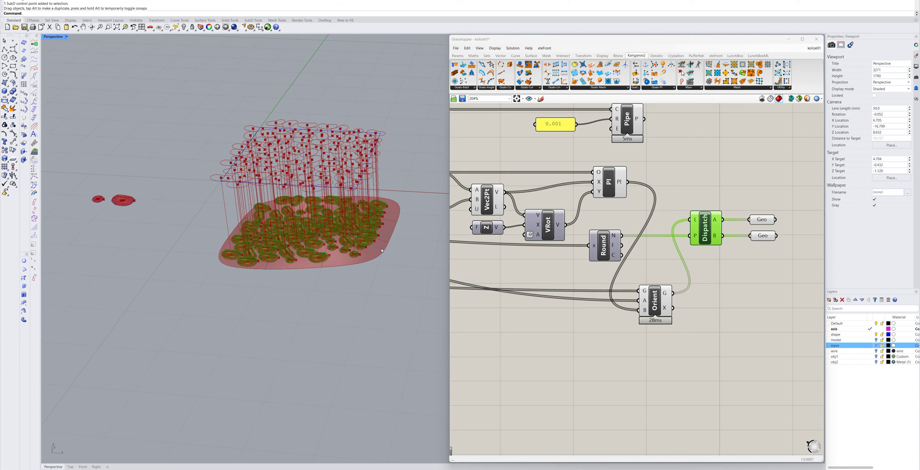
# Select the two Geo outputs of Dispatch in turn to examine which stones belong to each shape list.
pyautogui.click(768, 220)
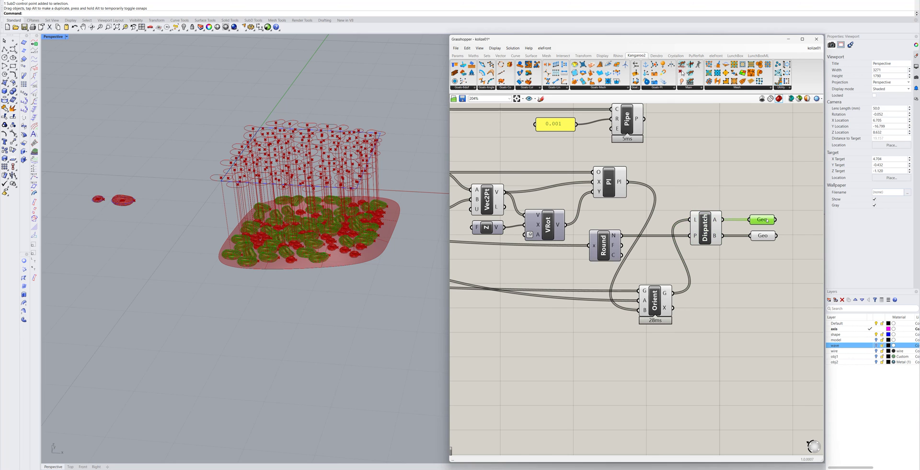
pyautogui.scroll(6, 321, 250)
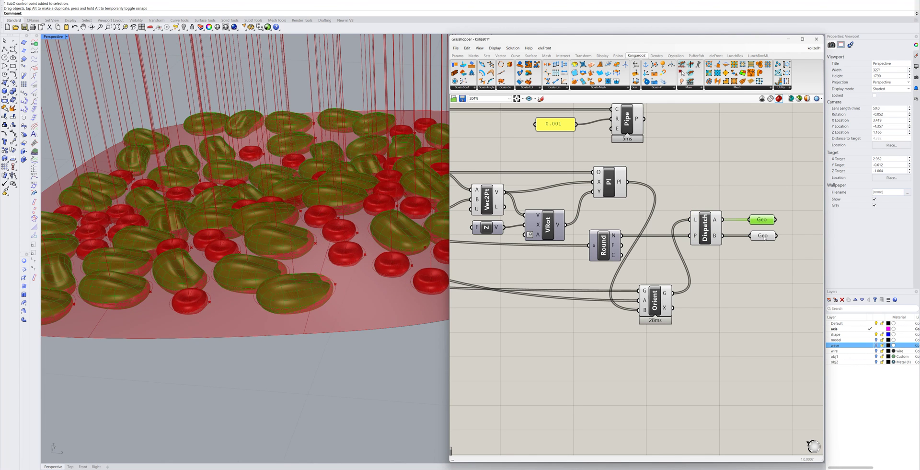
pyautogui.click(763, 235)
pyautogui.scroll(-3, 234, 241)
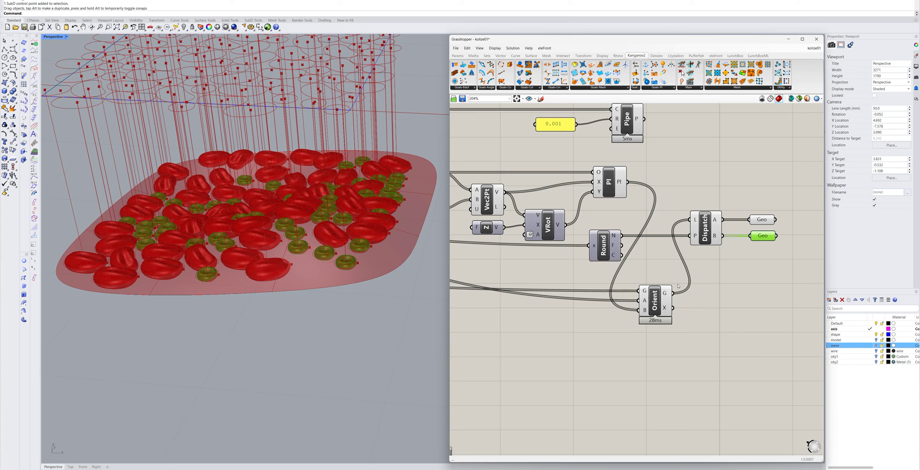
# Select the whole glass installation definition in the middle of the canvas and disable its components.
pyautogui.scroll(-6, 689, 291)
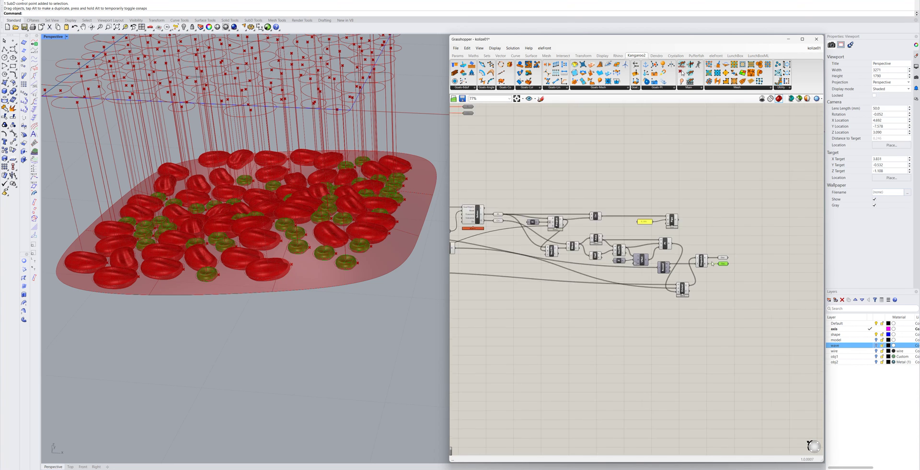
pyautogui.scroll(-2, 605, 244)
pyautogui.scroll(3, 483, 219)
pyautogui.scroll(-2, 477, 215)
pyautogui.moveTo(474, 214); pyautogui.dragTo(782, 304)
pyautogui.rightClick(736, 238)
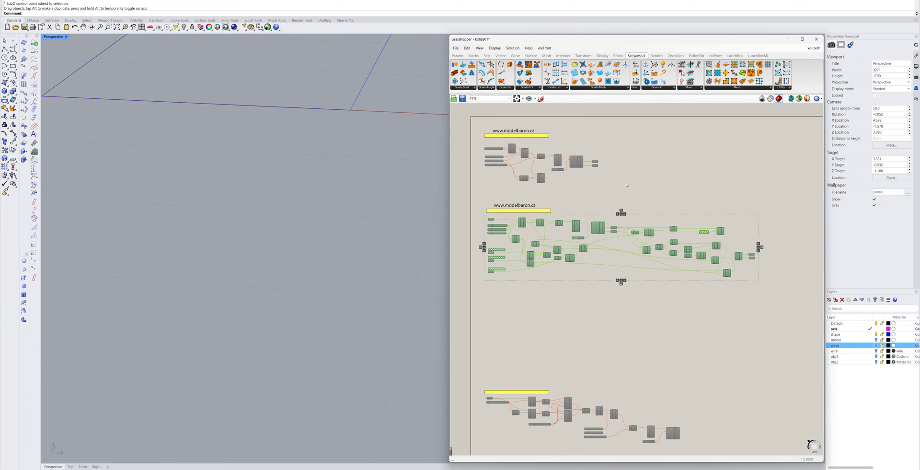
# Collapse the Grasshopper window and turn on the obj2, obj1 and wire layers.
pyautogui.doubleClick(656, 39)
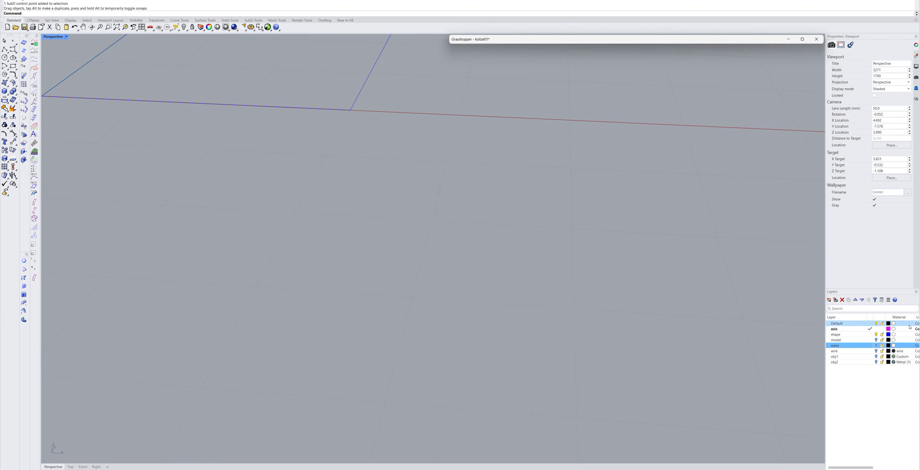
pyautogui.click(877, 361)
pyautogui.click(877, 356)
pyautogui.click(877, 350)
# Set the Perspective viewport to Rendered display and zoom to a new camera target around the hanging glass stones.
pyautogui.scroll(-5, 485, 263)
pyautogui.moveTo(483, 249)
pyautogui.mouseDown(button='right')
pyautogui.moveTo(381, 307)
pyautogui.moveTo(388, 290)
pyautogui.mouseUp(button='right')
pyautogui.scroll(5, 381, 306)
pyautogui.hotkey('ctrl', 'alt', 'r')
pyautogui.press('Return')
pyautogui.click(401, 250)
pyautogui.click(531, 335)
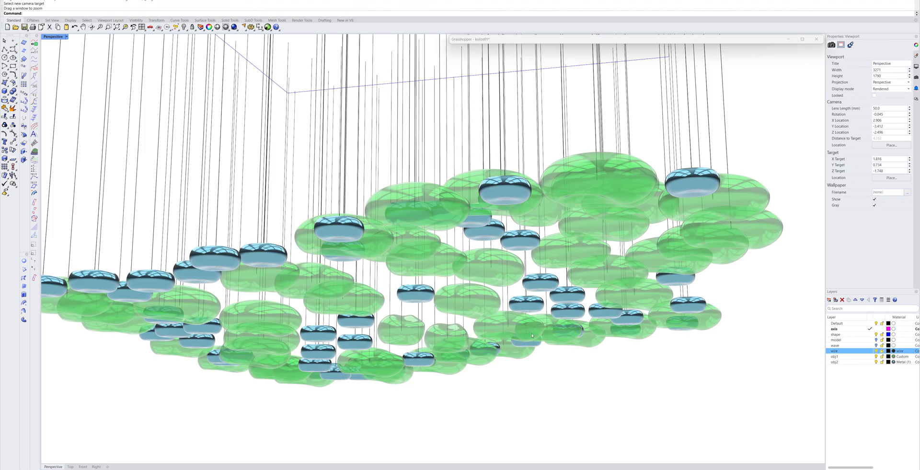
# Examine the rendered glass installation from above and from the sides, checking the spacing of the hung stones.
pyautogui.moveTo(391, 244); pyautogui.dragTo(469, 302, button='right')
pyautogui.keyDown('ctrl'); pyautogui.moveTo(441, 192); pyautogui.dragTo(456, 249, button='right'); pyautogui.keyUp('ctrl')
pyautogui.moveTo(462, 203); pyautogui.dragTo(457, 232, button='right')
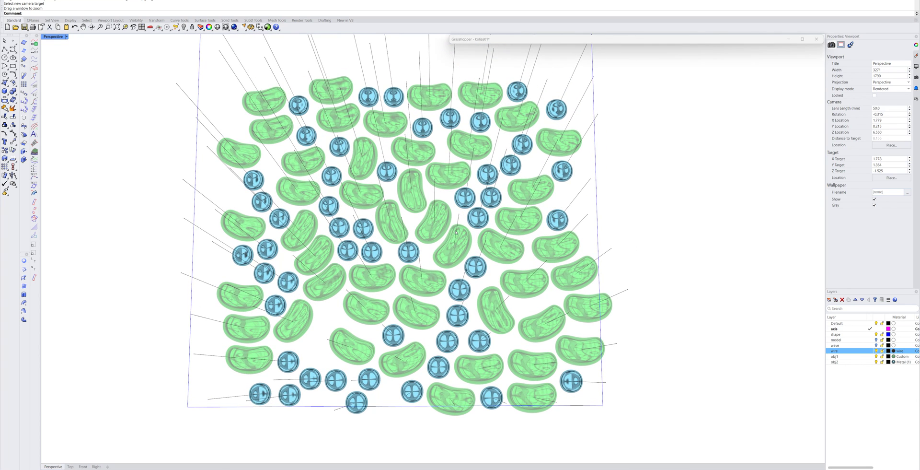
pyautogui.moveTo(451, 214); pyautogui.dragTo(453, 217, button='right')
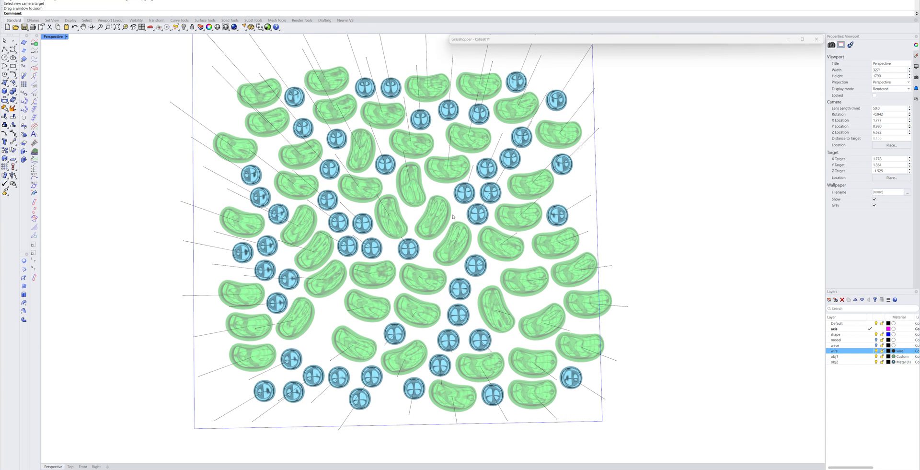
pyautogui.moveTo(441, 237); pyautogui.dragTo(435, 210, button='right')
pyautogui.scroll(-2, 434, 210)
pyautogui.moveTo(422, 298); pyautogui.dragTo(421, 270, button='right')
pyautogui.scroll(3, 395, 282)
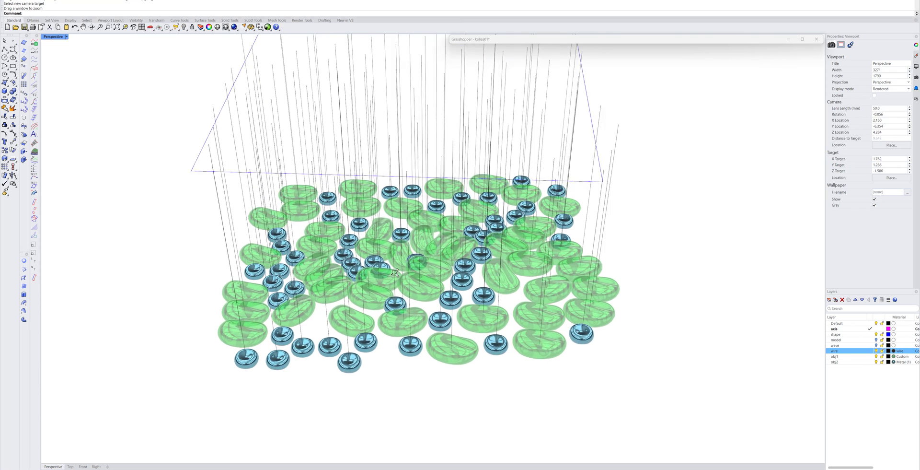
pyautogui.moveTo(419, 251); pyautogui.dragTo(420, 252, button='right')
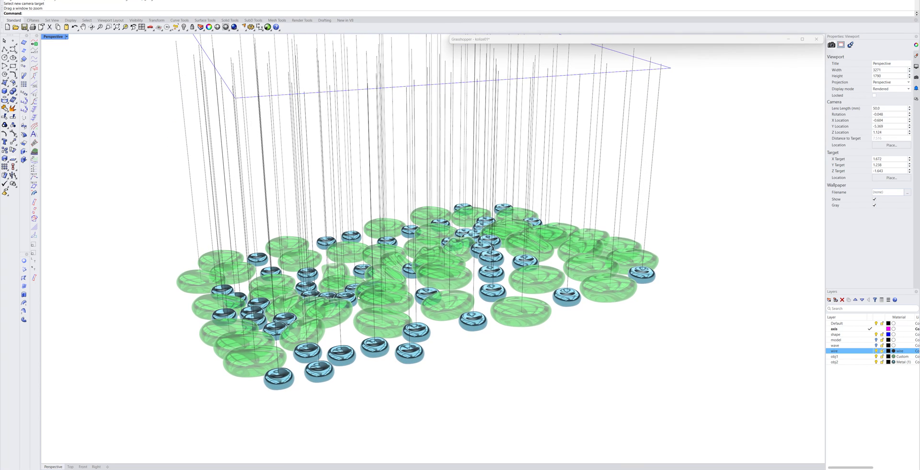
pyautogui.keyDown('shift'); pyautogui.moveTo(365, 288); pyautogui.dragTo(371, 276, button='right'); pyautogui.keyUp('shift')
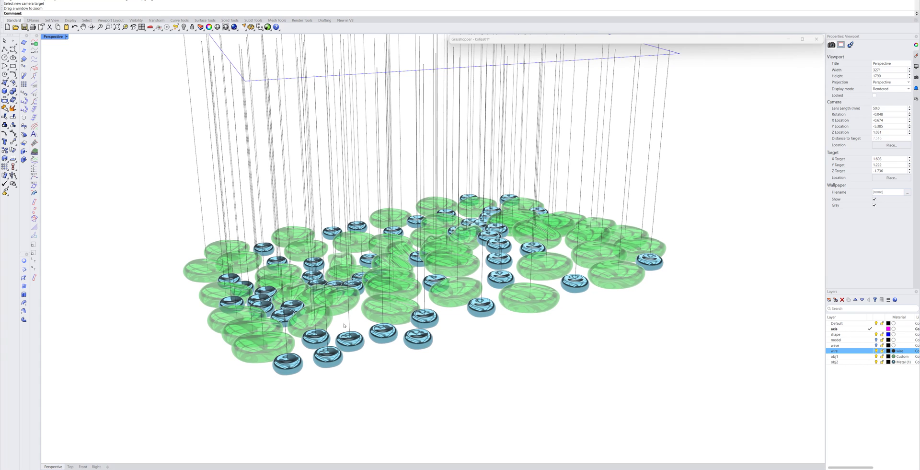
pyautogui.scroll(1, 362, 295)
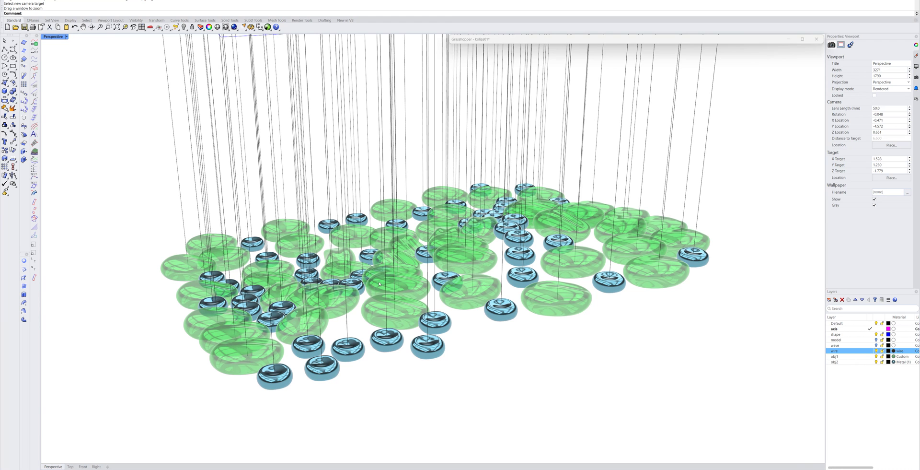
pyautogui.moveTo(410, 274); pyautogui.dragTo(416, 275, button='right')
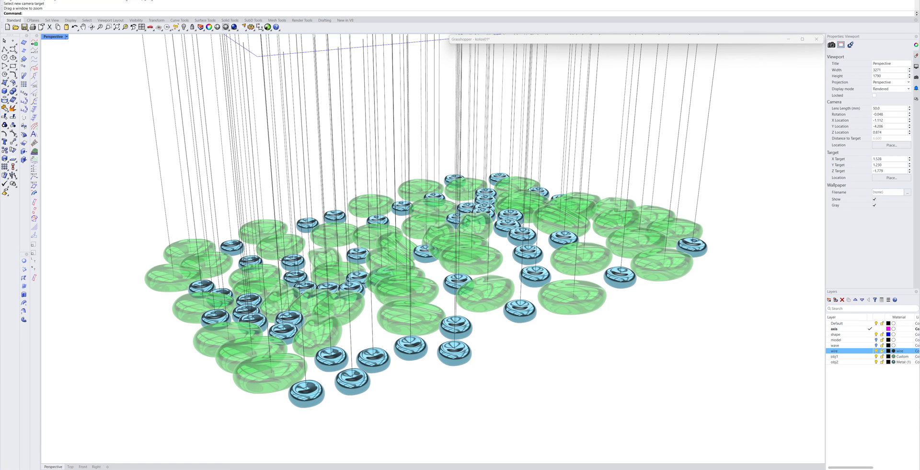
pyautogui.moveTo(280, 257); pyautogui.dragTo(284, 257, button='right')
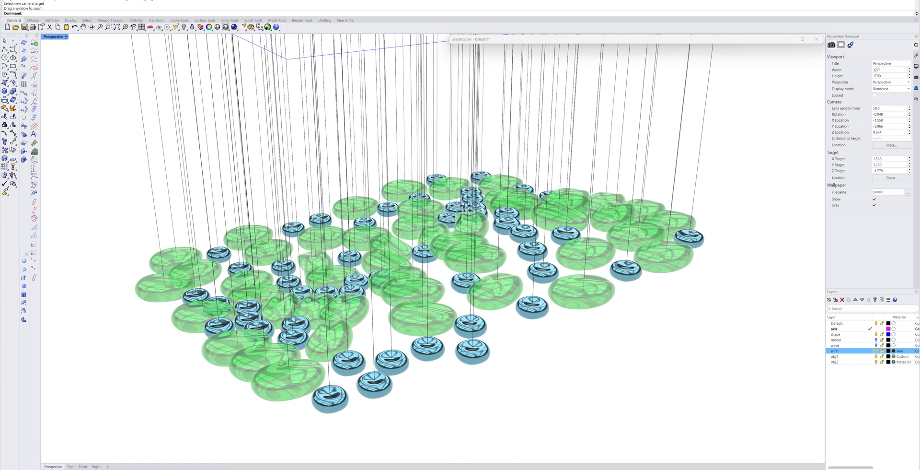